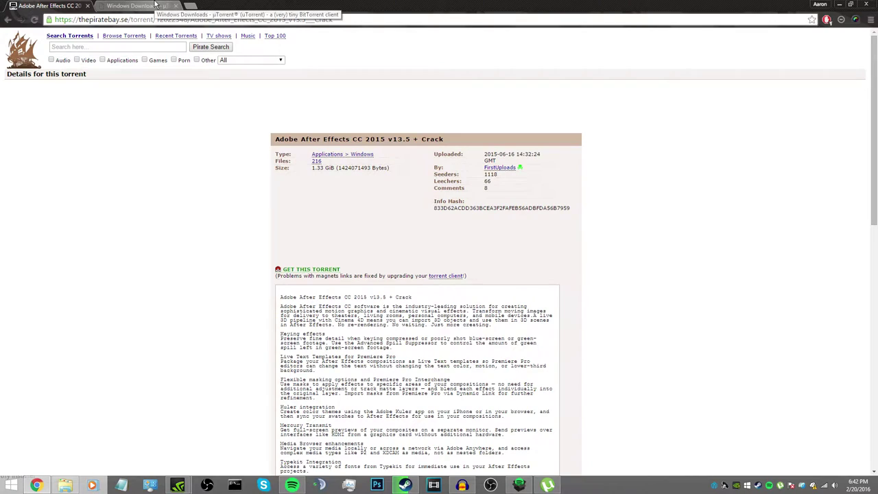
# Switch to the 'Windows Downloads - µTorrent' browser tab.
pyautogui.click(155, 5)
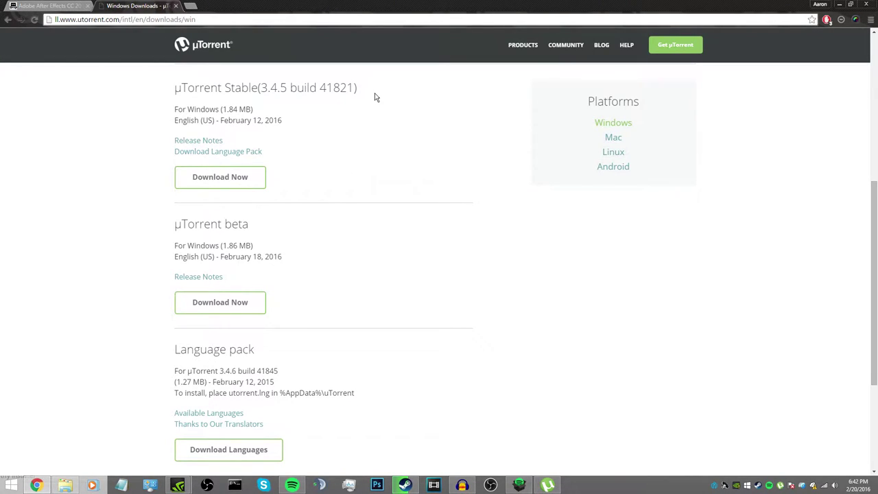
pyautogui.moveTo(375, 94); pyautogui.dragTo(301, 87)
pyautogui.click(301, 87)
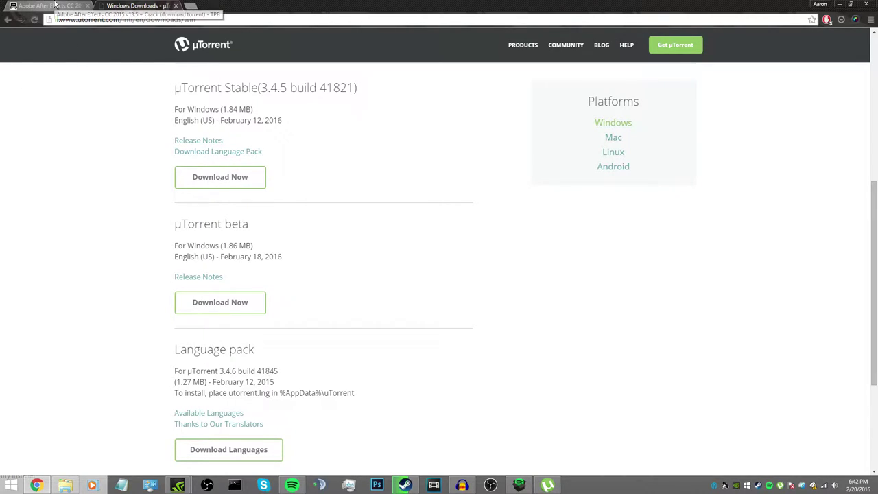
pyautogui.scroll(5, 248, 117)
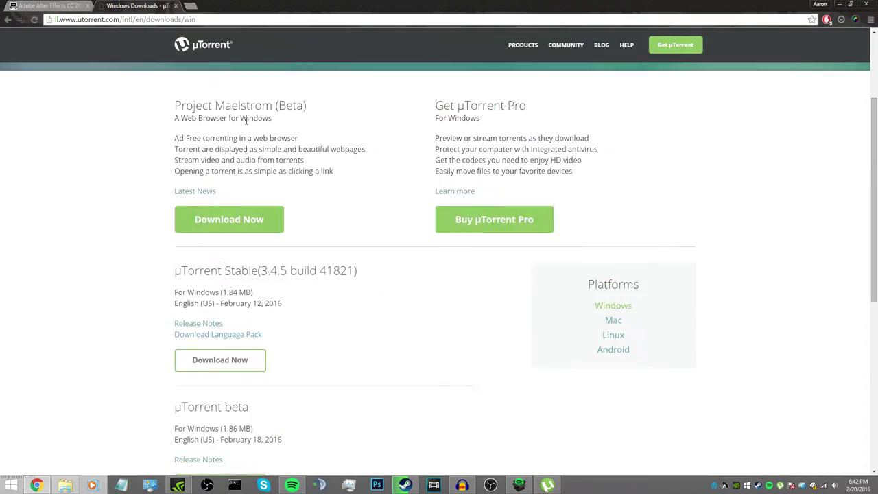
pyautogui.scroll(-4, 247, 112)
pyautogui.scroll(2, 252, 175)
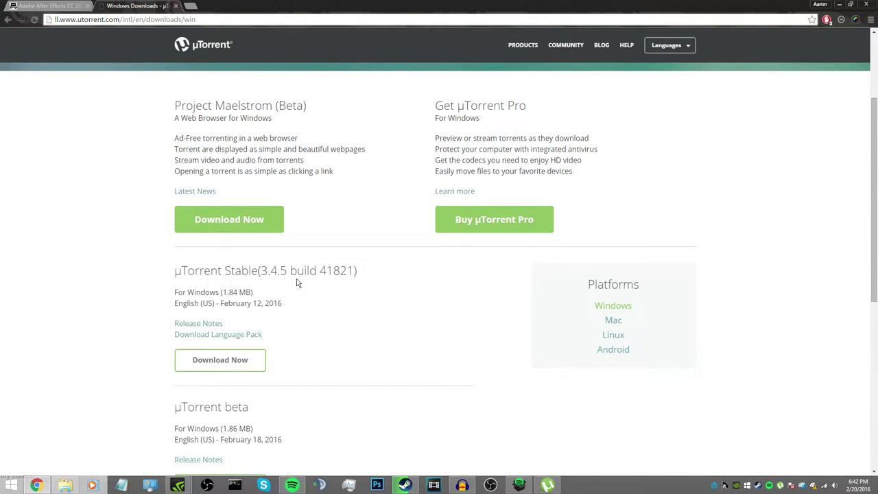
pyautogui.moveTo(356, 271); pyautogui.dragTo(225, 272)
pyautogui.click(348, 356)
pyautogui.moveTo(257, 270); pyautogui.dragTo(289, 270)
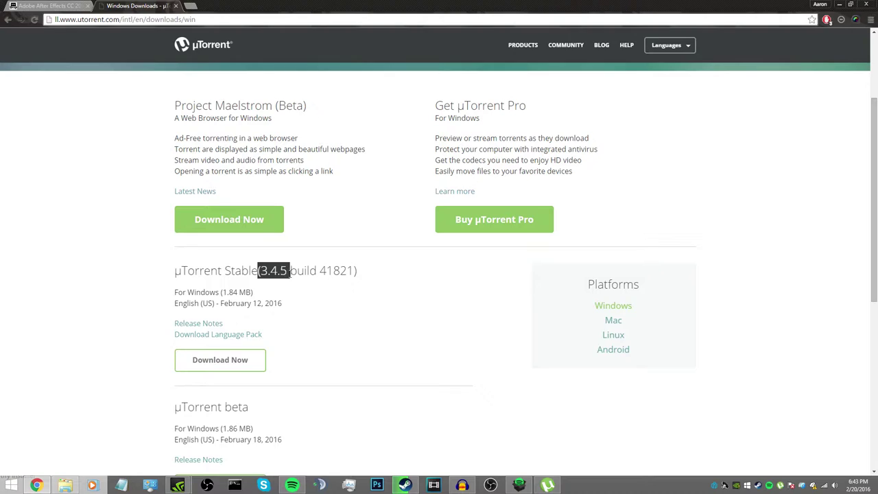
pyautogui.click(332, 276)
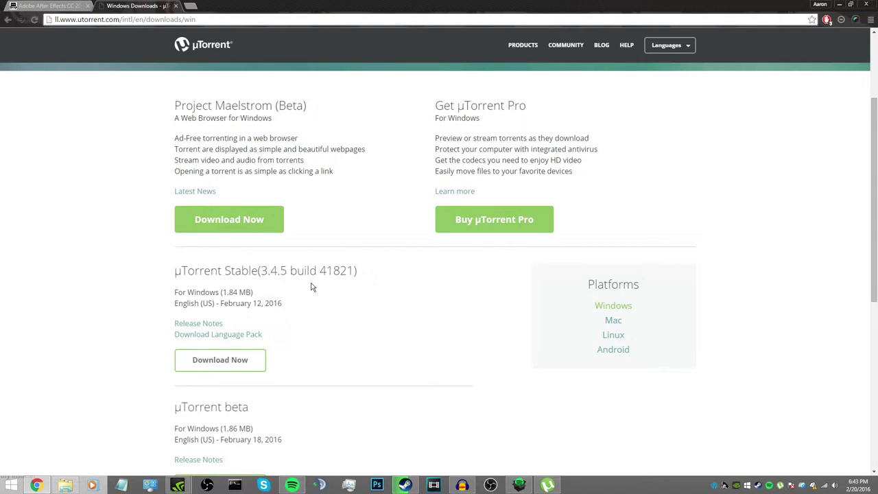
pyautogui.moveTo(309, 271); pyautogui.dragTo(357, 270)
pyautogui.moveTo(175, 292); pyautogui.dragTo(237, 295)
pyautogui.click(248, 300)
pyautogui.moveTo(360, 272); pyautogui.dragTo(183, 267)
pyautogui.click(212, 272)
pyautogui.scroll(-1, 212, 272)
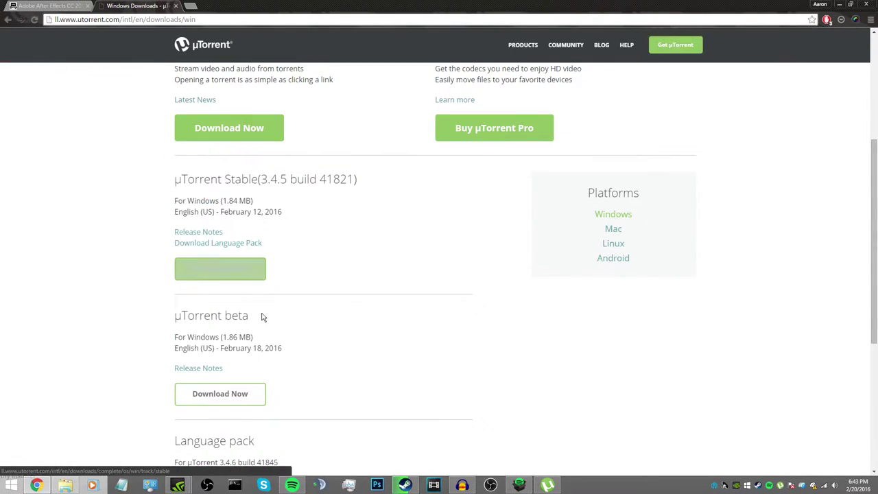
pyautogui.moveTo(260, 315); pyautogui.dragTo(188, 317)
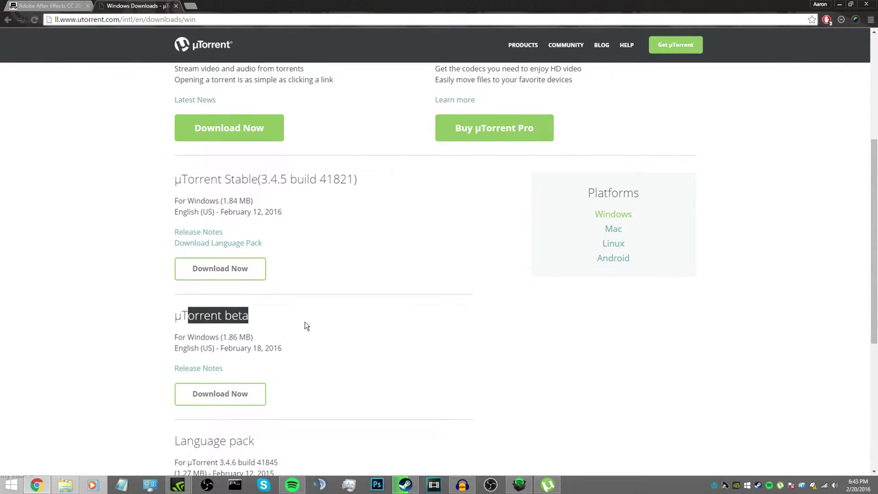
pyautogui.click(104, 250)
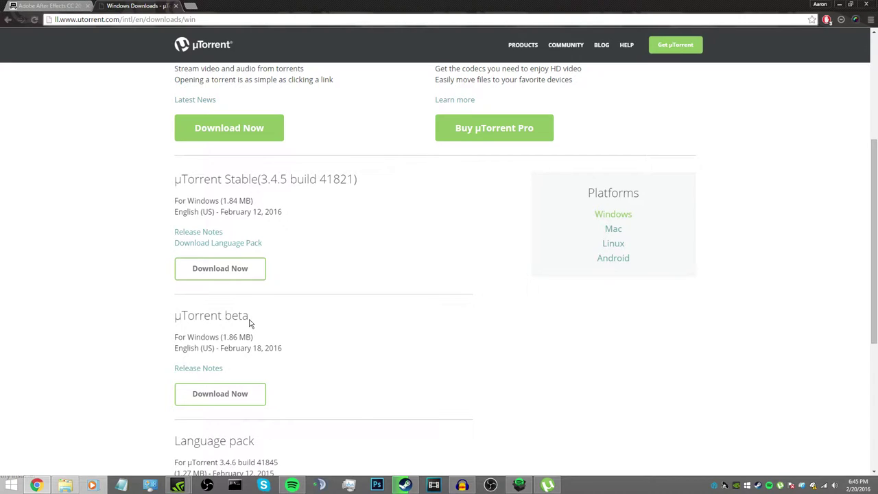
# Return to the After Effects CC 2015 v13.5 + Crack torrent page and scroll its description.
pyautogui.click(58, 5)
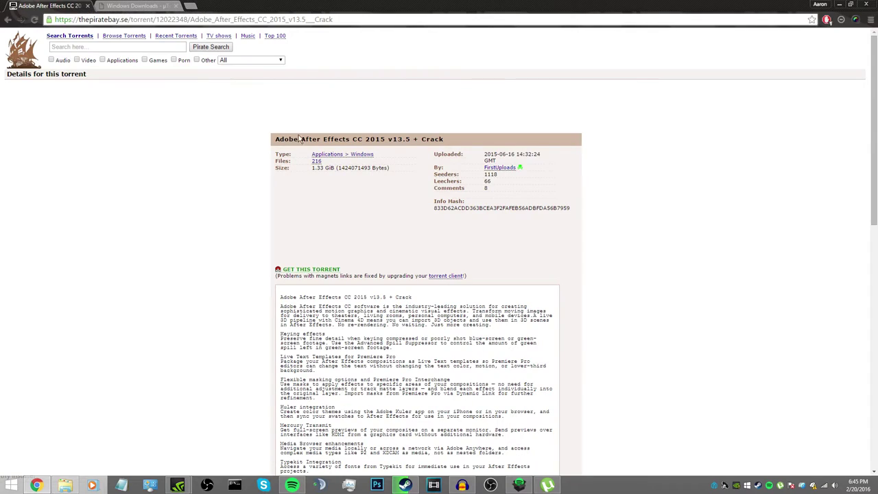
pyautogui.moveTo(330, 139); pyautogui.dragTo(420, 139)
pyautogui.click(453, 135)
pyautogui.scroll(-3, 392, 320)
pyautogui.scroll(-3, 371, 317)
pyautogui.scroll(6, 371, 316)
pyautogui.scroll(-3, 327, 272)
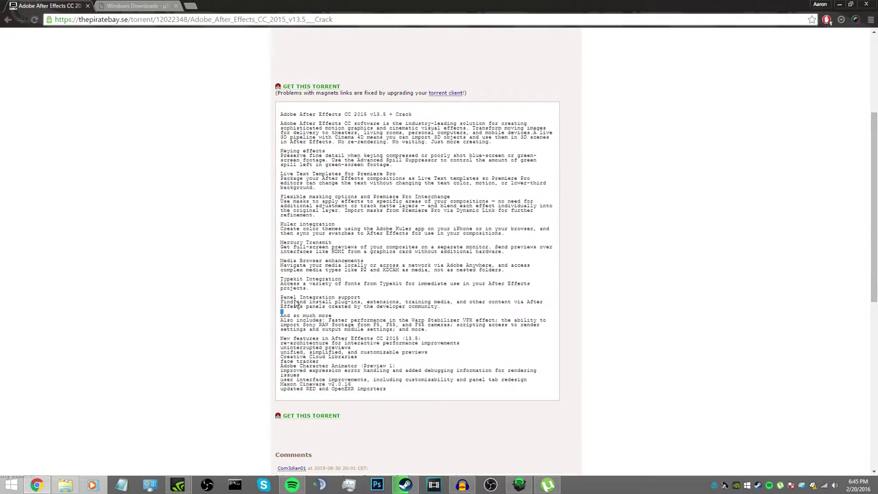
pyautogui.scroll(3, 297, 304)
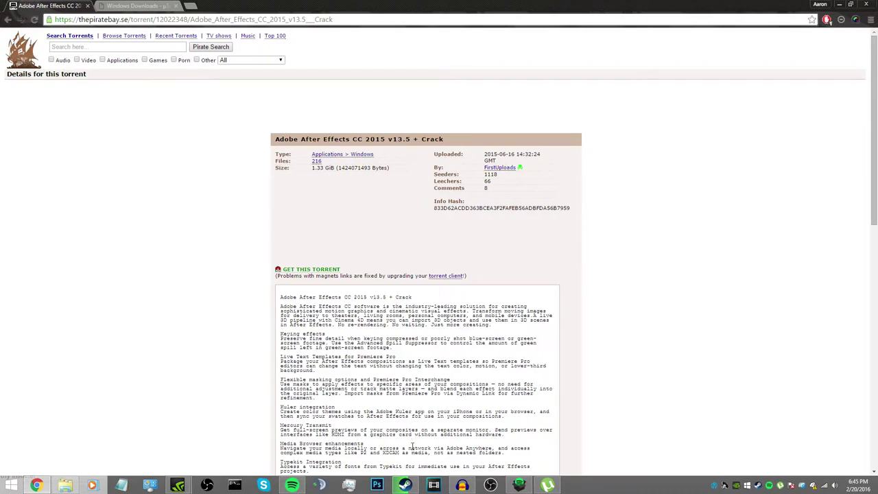
pyautogui.click(556, 486)
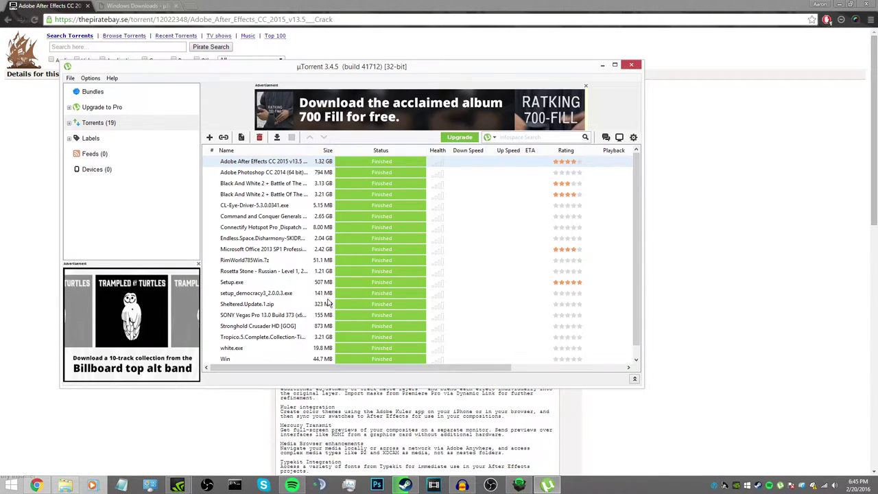
# Browse the finished After Effects download folder from µTorrent, then close it.
pyautogui.click(735, 242)
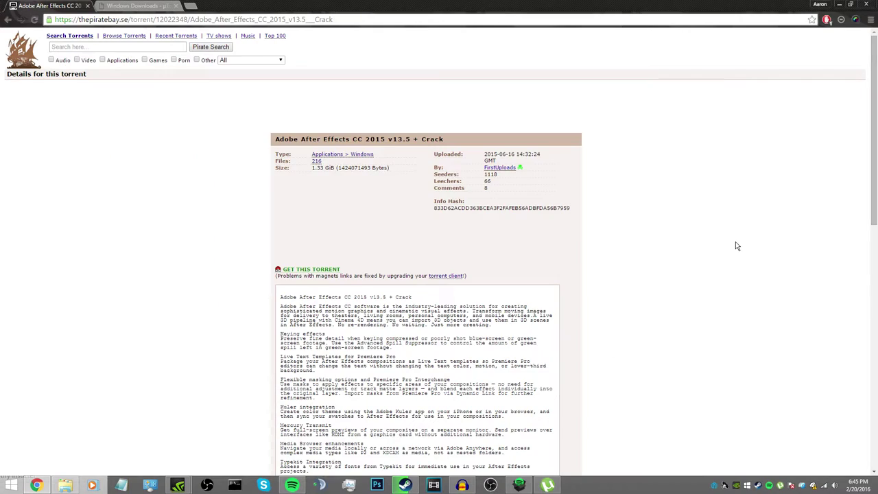
pyautogui.click(547, 484)
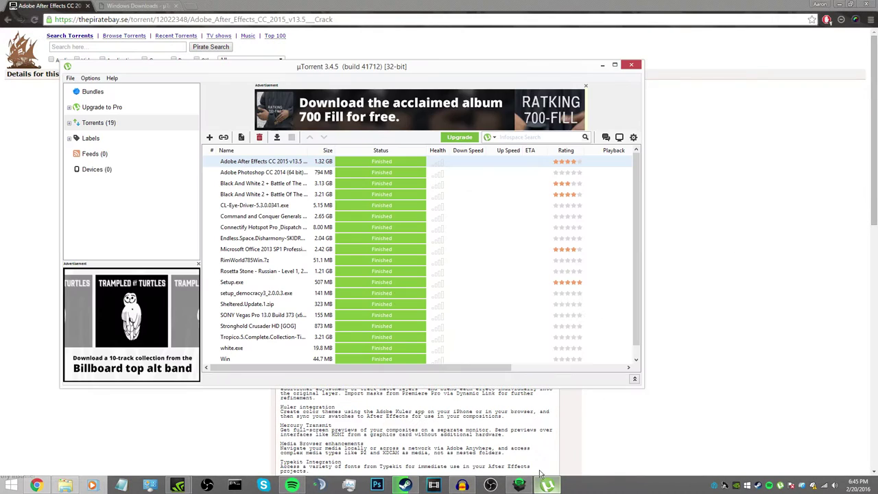
pyautogui.doubleClick(312, 165)
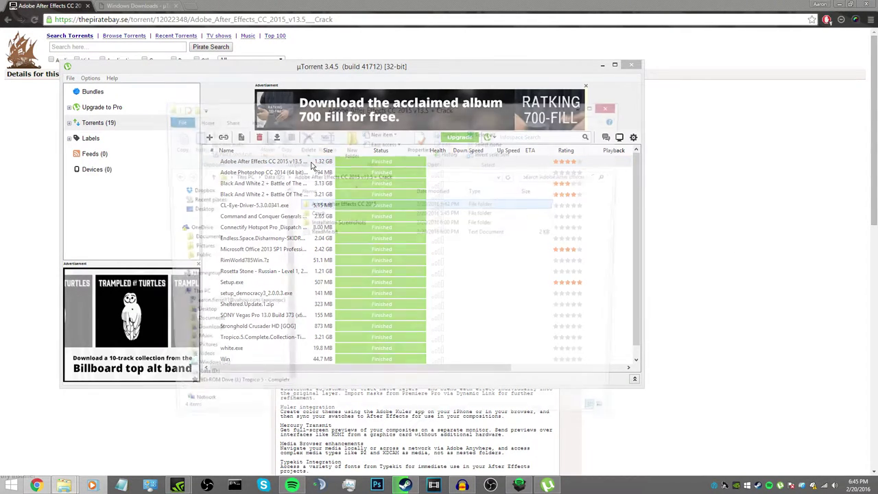
pyautogui.doubleClick(363, 205)
pyautogui.click(612, 106)
pyautogui.click(602, 65)
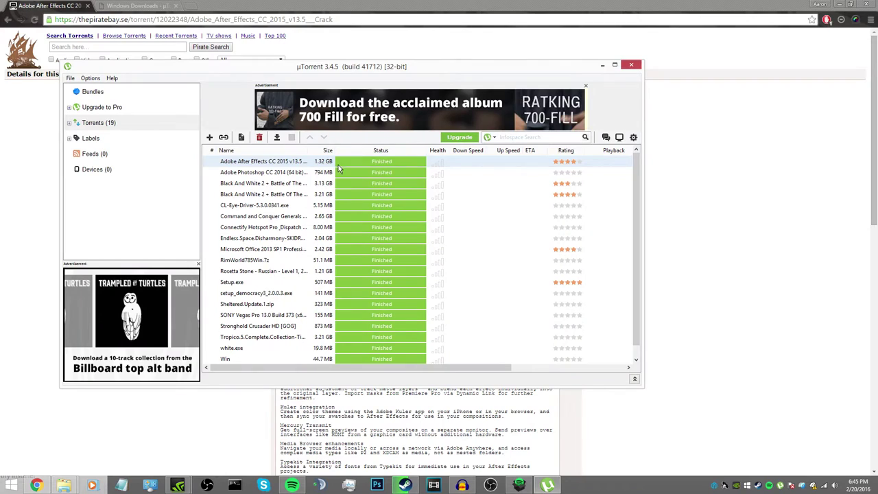
# Open the Adobe After Effects CC 2015 folder and launch Set-up.exe.
pyautogui.doubleClick(318, 166)
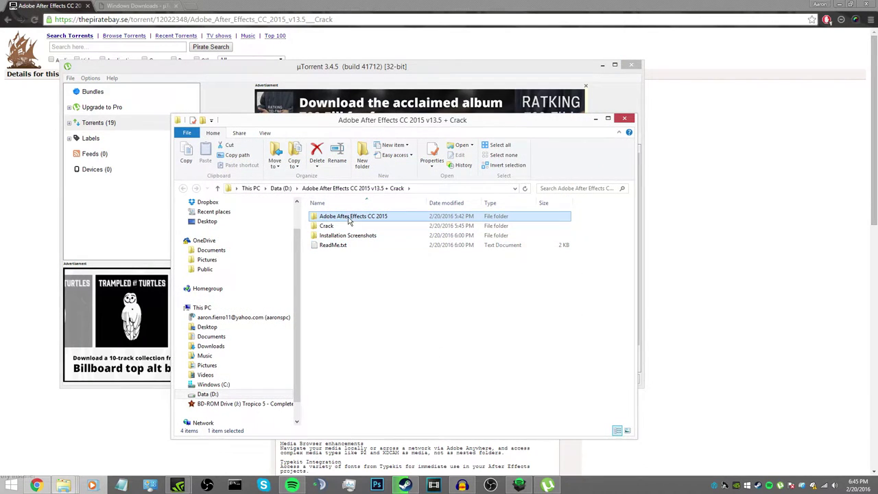
pyautogui.doubleClick(350, 218)
pyautogui.click(343, 245)
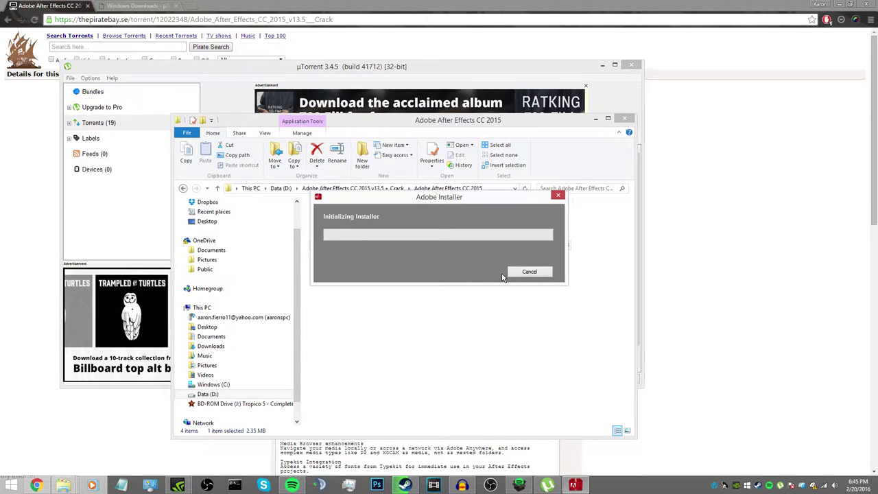
pyautogui.moveTo(440, 203); pyautogui.dragTo(441, 274)
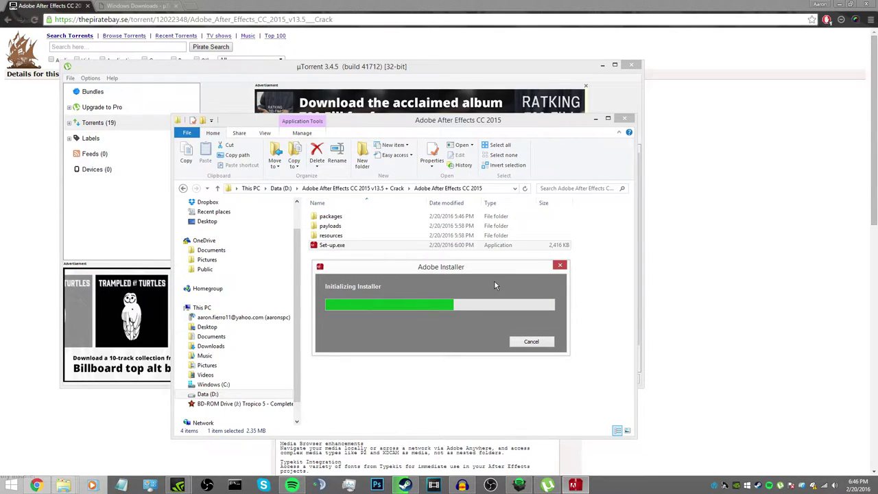
# Run Set-up.exe as administrator and hide the Explorer and µTorrent windows.
pyautogui.rightClick(461, 249)
pyautogui.click(491, 266)
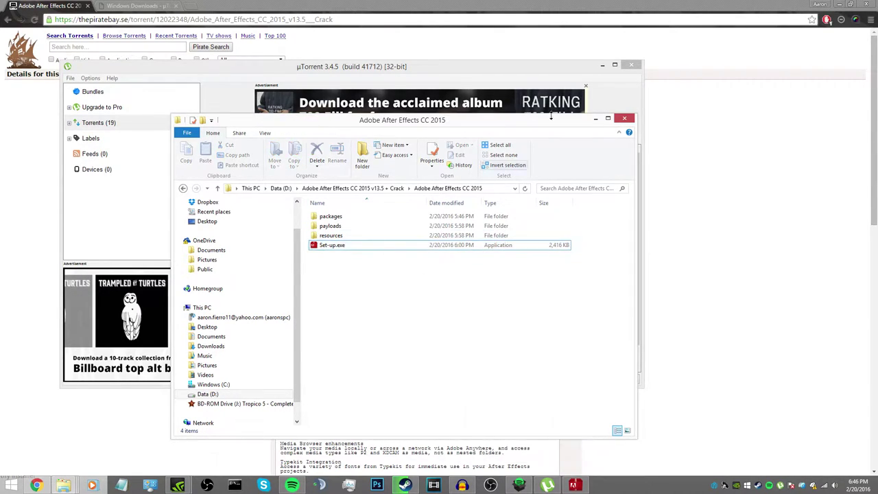
pyautogui.click(595, 119)
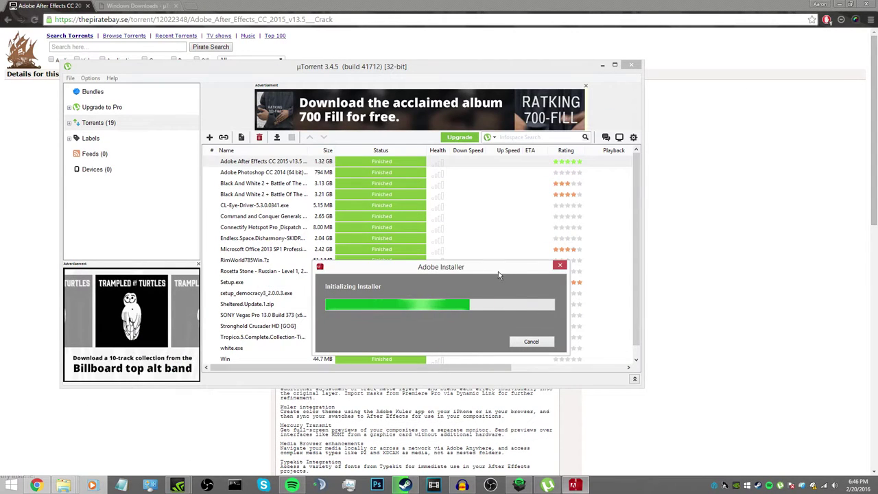
pyautogui.moveTo(503, 282); pyautogui.dragTo(433, 192)
pyautogui.click(602, 65)
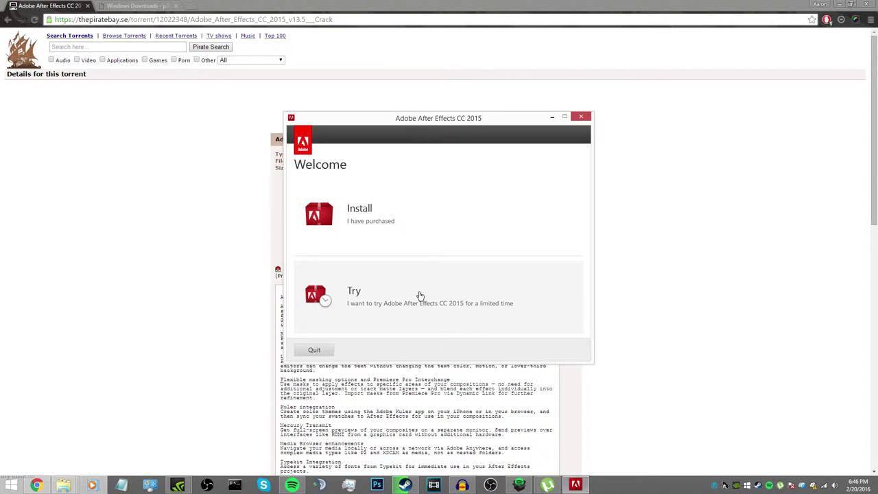
# Choose Install, then disconnect the Wi-Fi from the Netgear4x4 network.
pyautogui.click(420, 296)
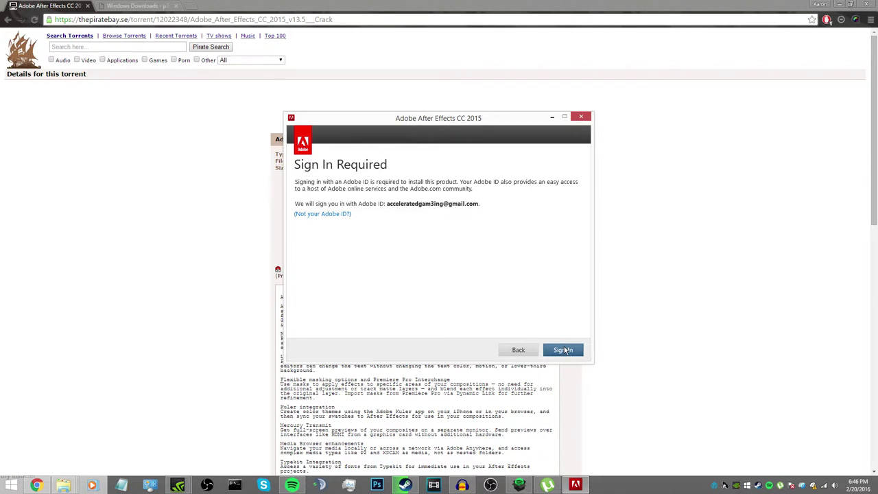
pyautogui.click(826, 487)
pyautogui.click(772, 108)
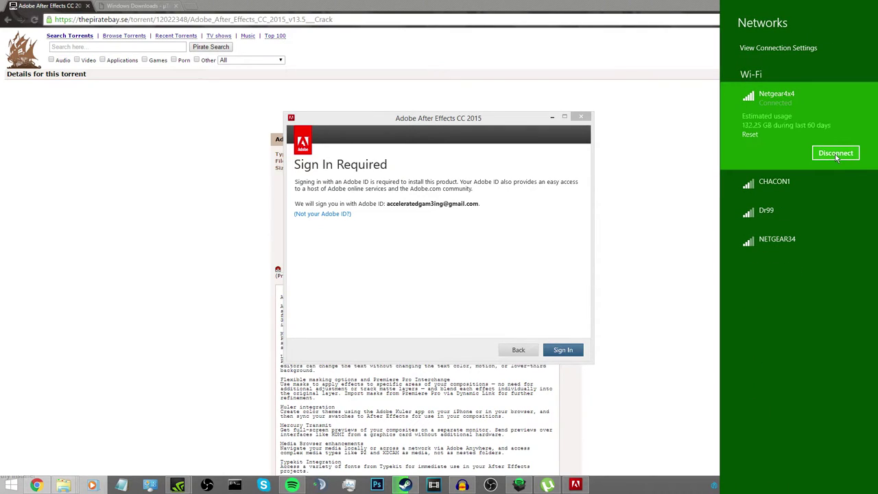
pyautogui.click(835, 152)
pyautogui.click(502, 229)
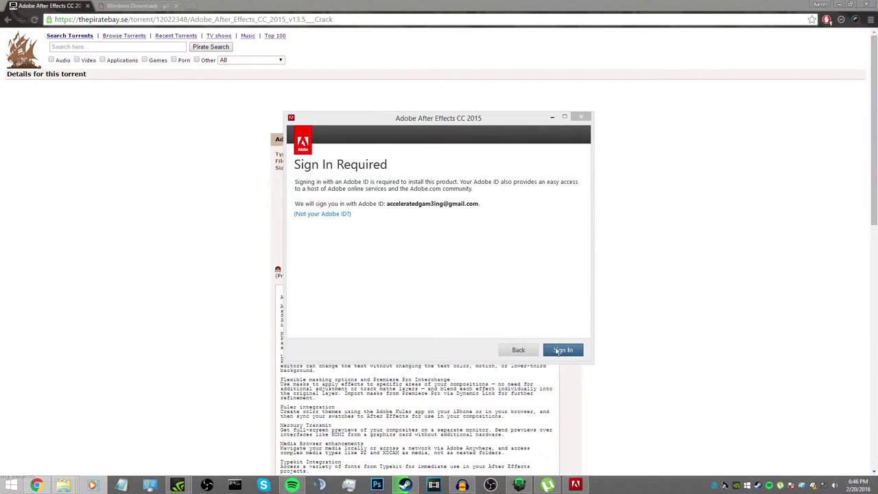
# Defer sign-in with Sign In Later and accept the license agreement.
pyautogui.click(557, 350)
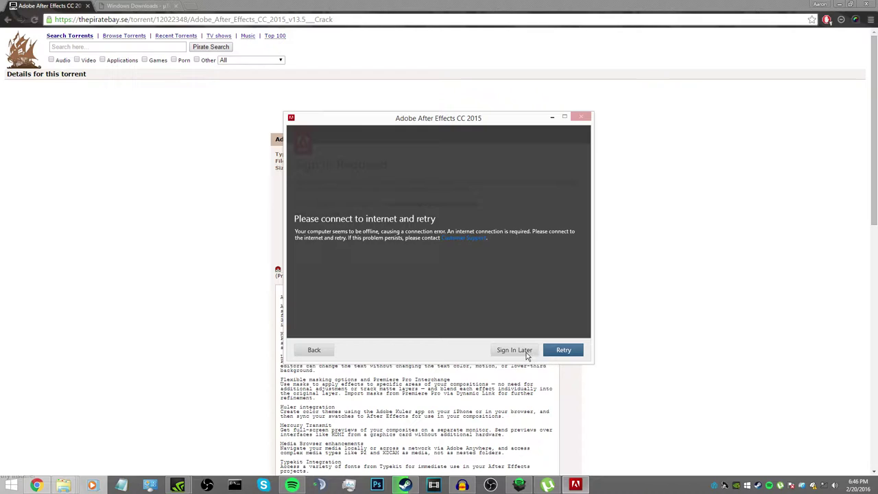
pyautogui.click(521, 350)
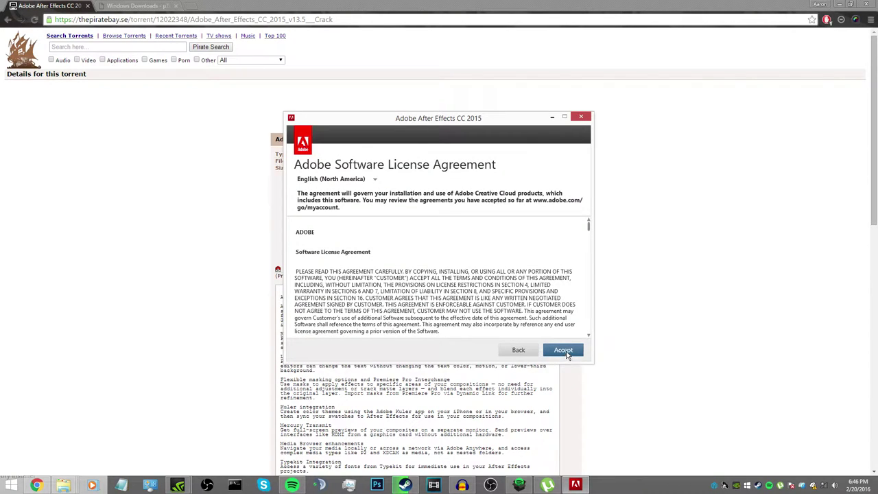
pyautogui.click(563, 350)
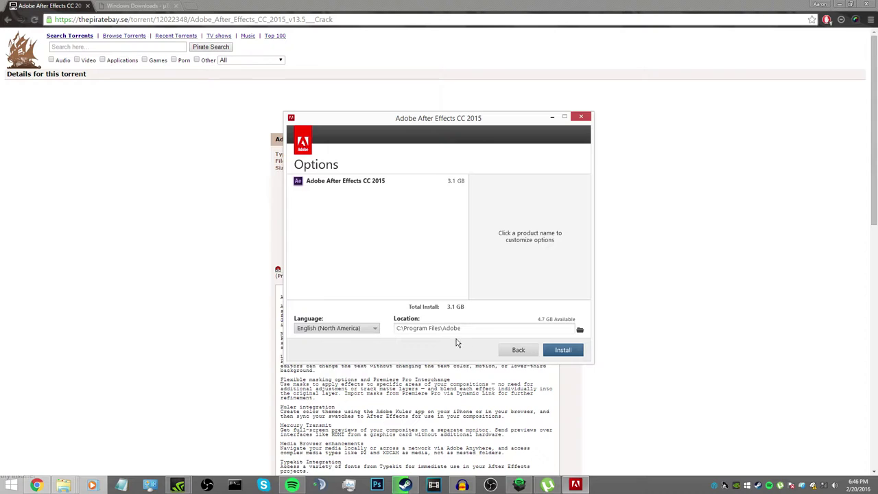
# Check that the Adobe folder on Data (D:) is empty in File Explorer.
pyautogui.click(64, 488)
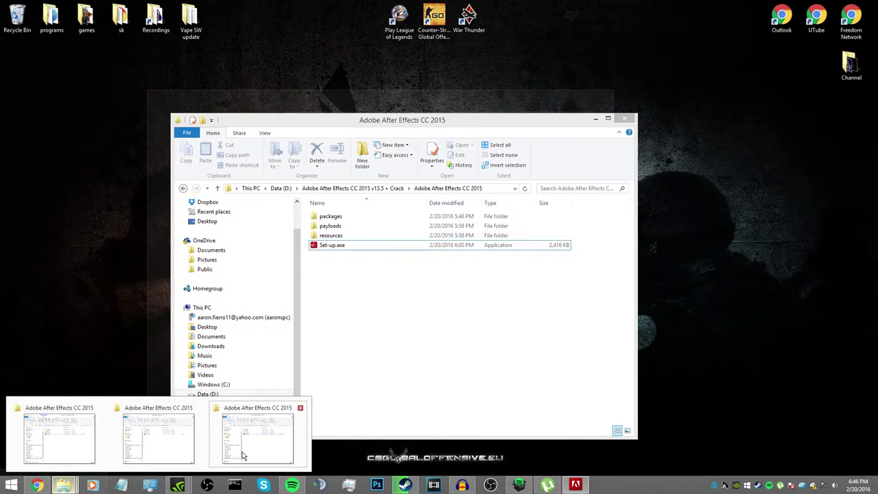
pyautogui.click(243, 452)
pyautogui.click(201, 307)
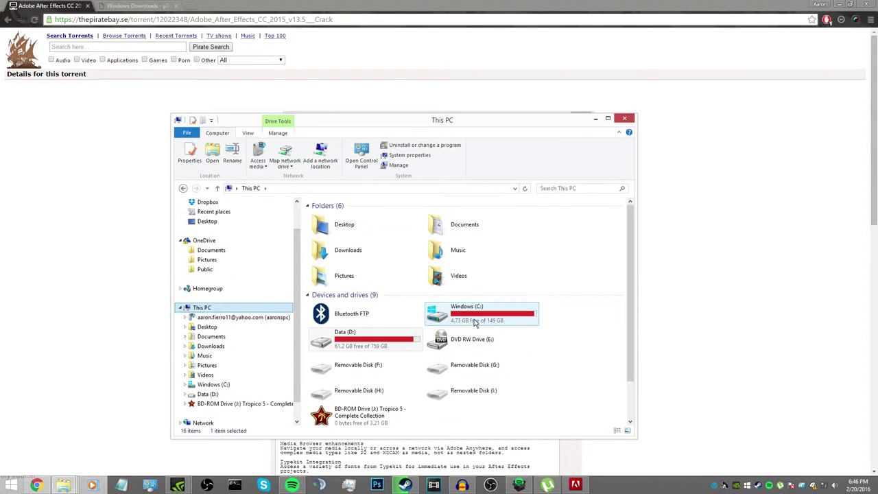
pyautogui.doubleClick(401, 343)
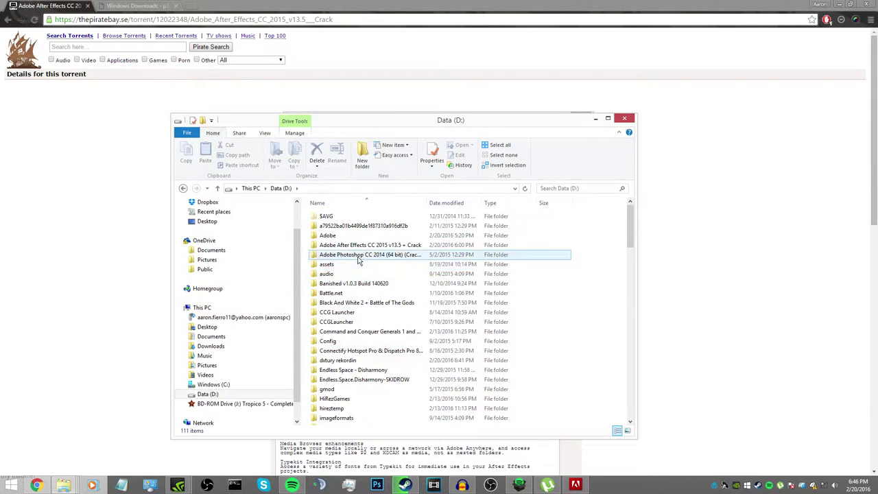
pyautogui.doubleClick(349, 236)
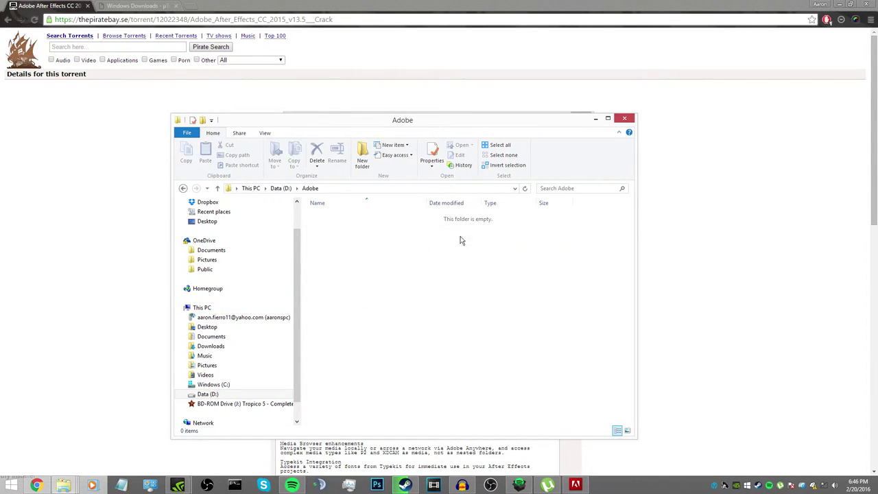
pyautogui.click(596, 119)
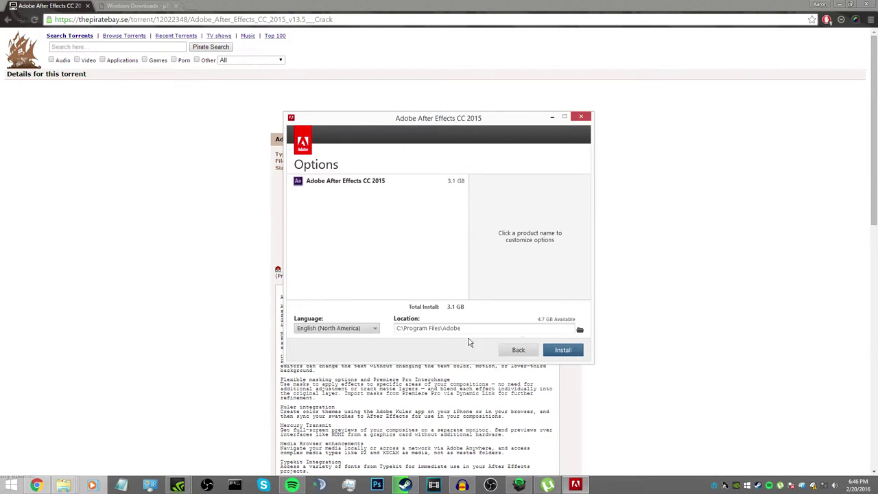
# Set the install location to D:\Adobe and start the installation, allowing changes.
pyautogui.click(580, 330)
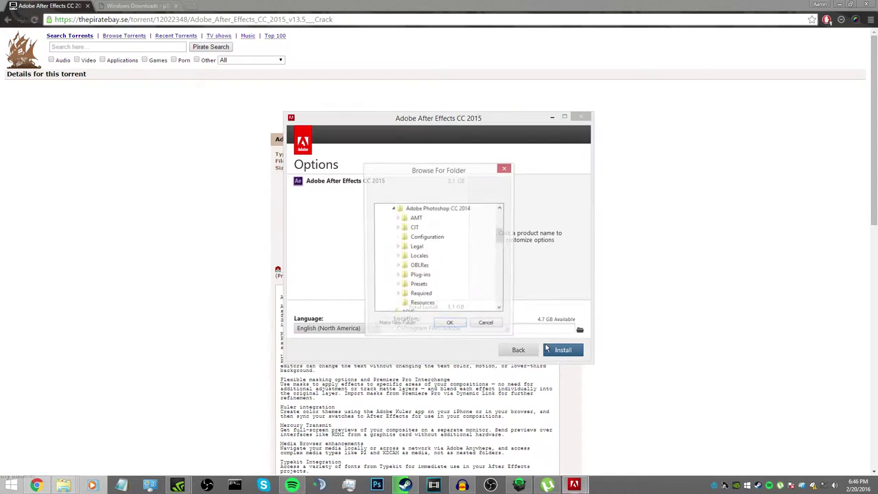
pyautogui.scroll(-5, 437, 279)
pyautogui.scroll(-5, 437, 278)
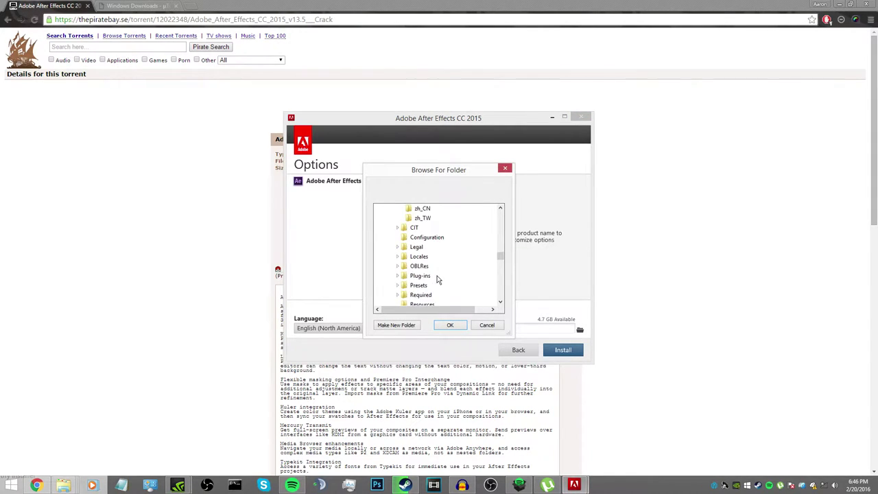
pyautogui.scroll(-5, 437, 278)
pyautogui.scroll(-5, 437, 278)
pyautogui.scroll(-5, 438, 278)
pyautogui.scroll(-3, 419, 261)
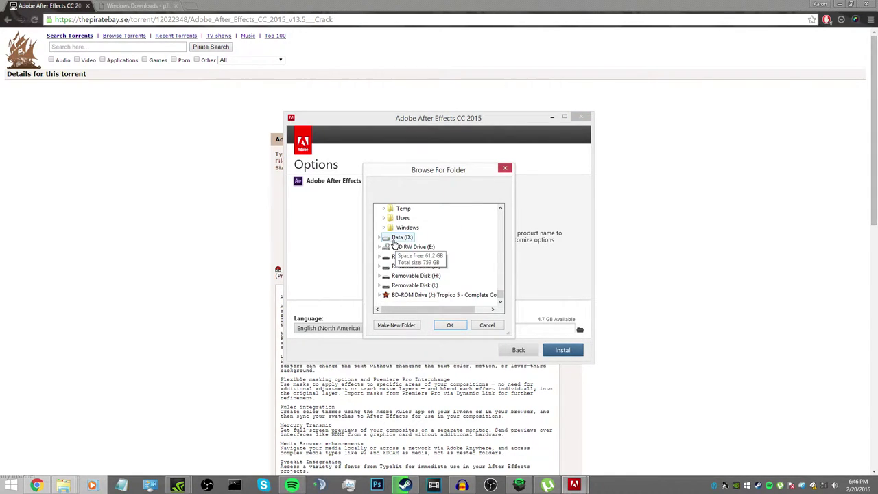
pyautogui.click(401, 237)
pyautogui.click(400, 237)
pyautogui.click(450, 325)
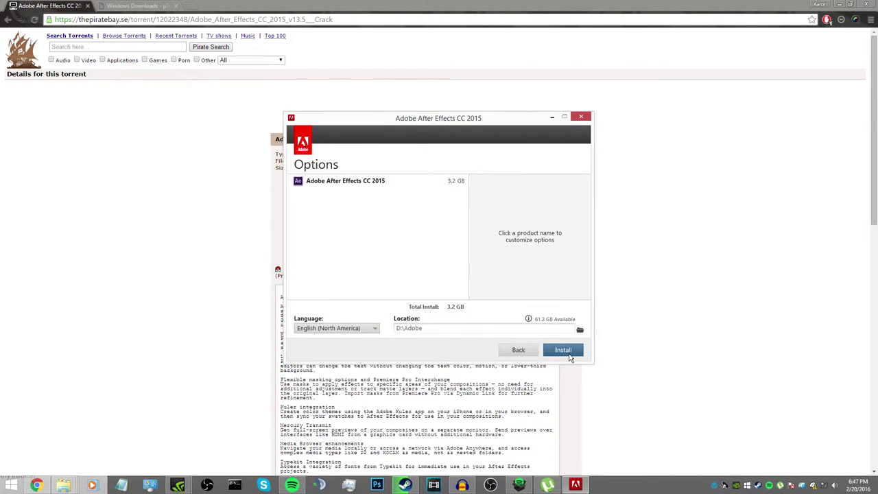
pyautogui.click(569, 354)
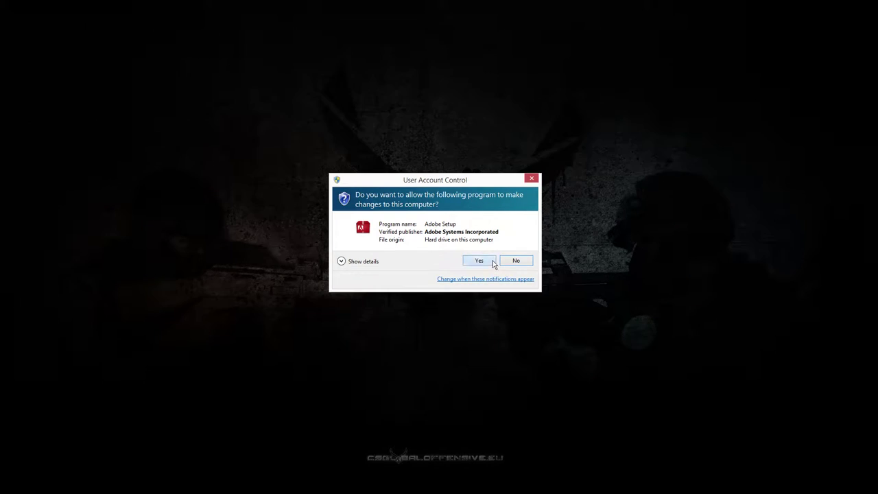
pyautogui.click(489, 260)
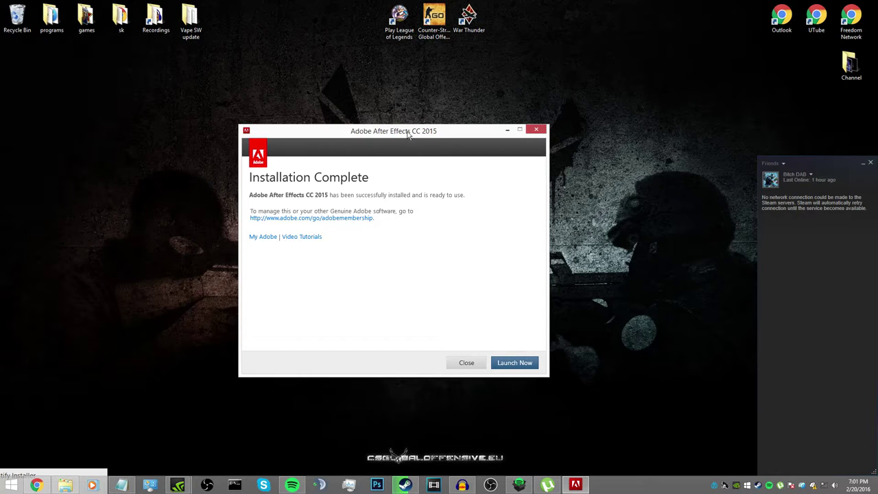
# Move the finished installer window to the left.
pyautogui.moveTo(407, 131); pyautogui.dragTo(273, 133)
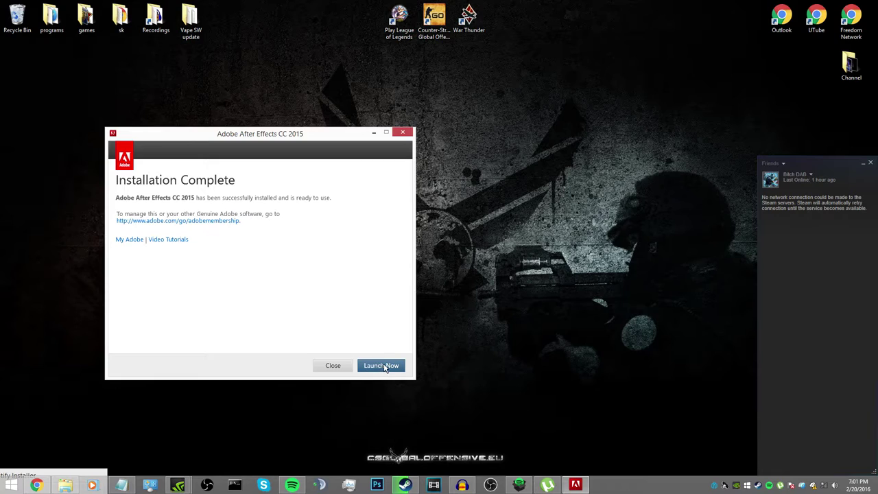
# Launch After Effects, dismiss the failed sign-in error and choose Sign In Later.
pyautogui.click(385, 366)
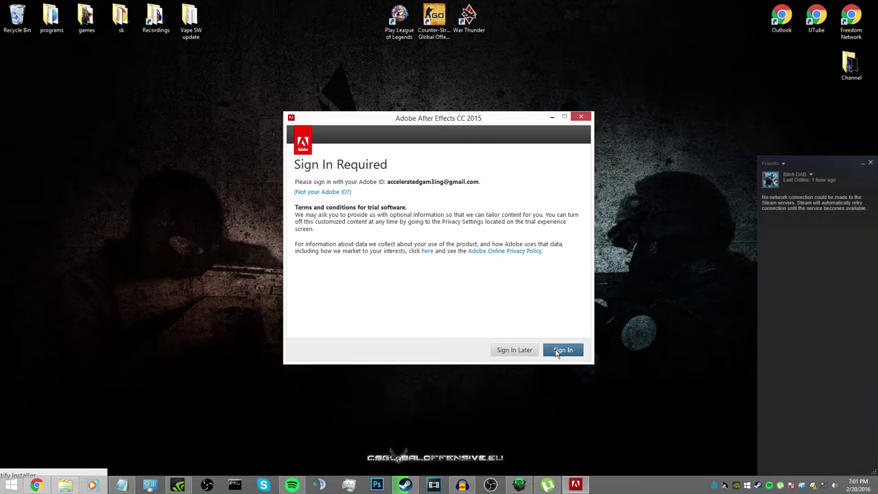
pyautogui.click(557, 352)
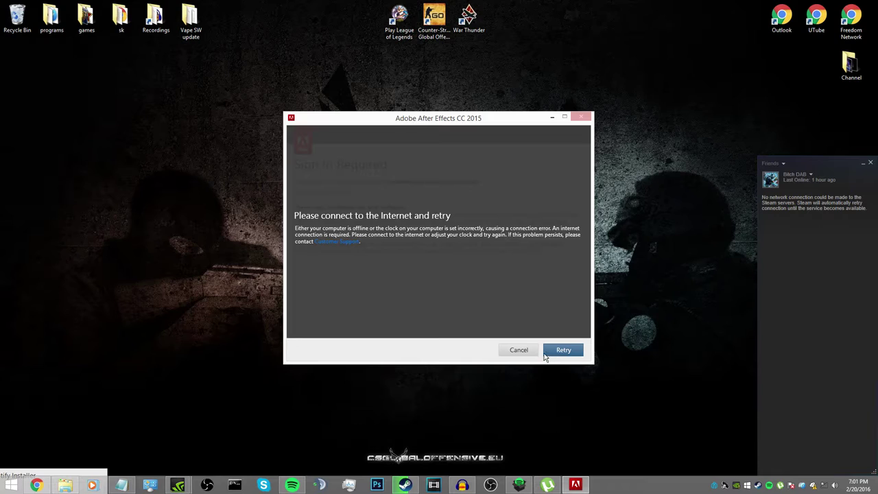
pyautogui.click(531, 354)
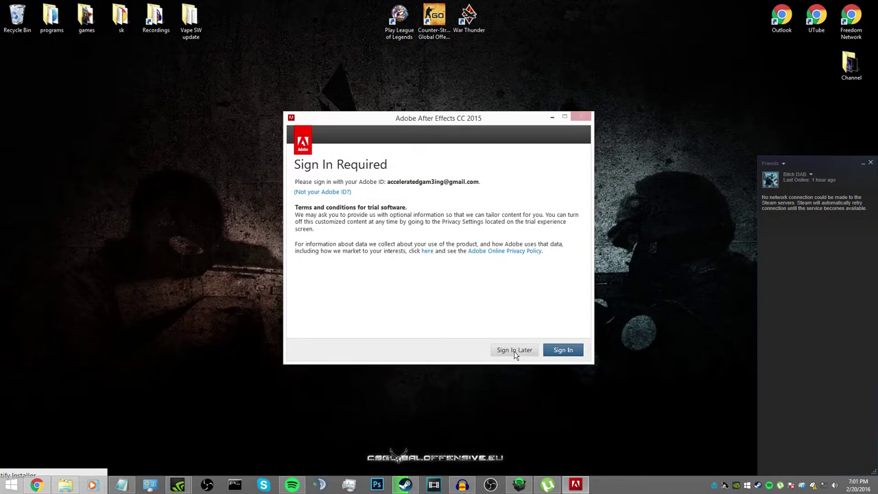
pyautogui.click(526, 353)
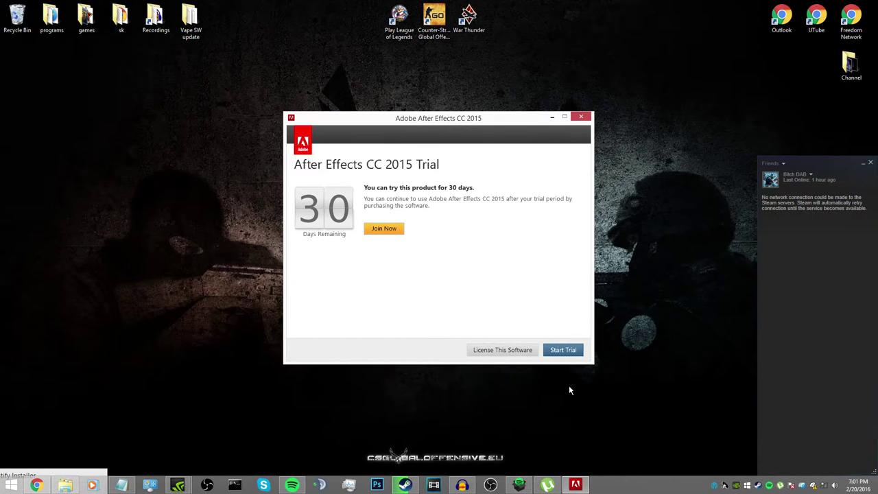
# Start the 30-day trial, answer Migrate Settings, and view D:\Adobe in File Explorer.
pyautogui.click(576, 355)
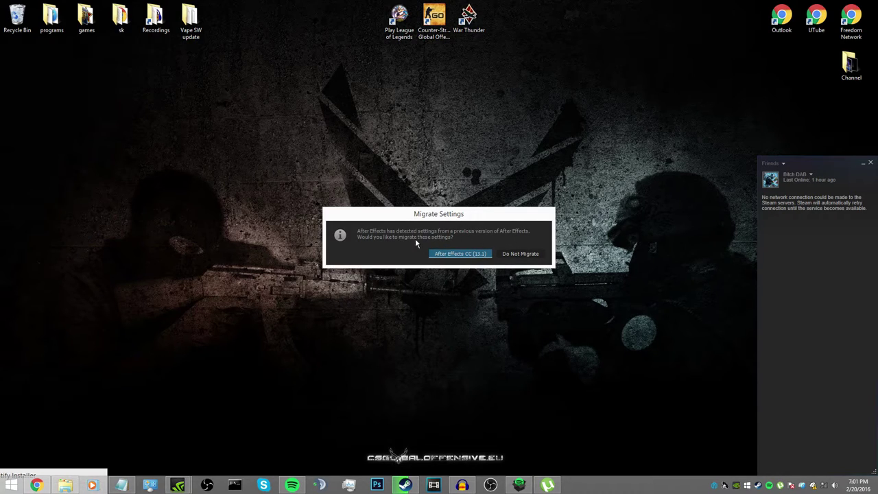
pyautogui.click(531, 260)
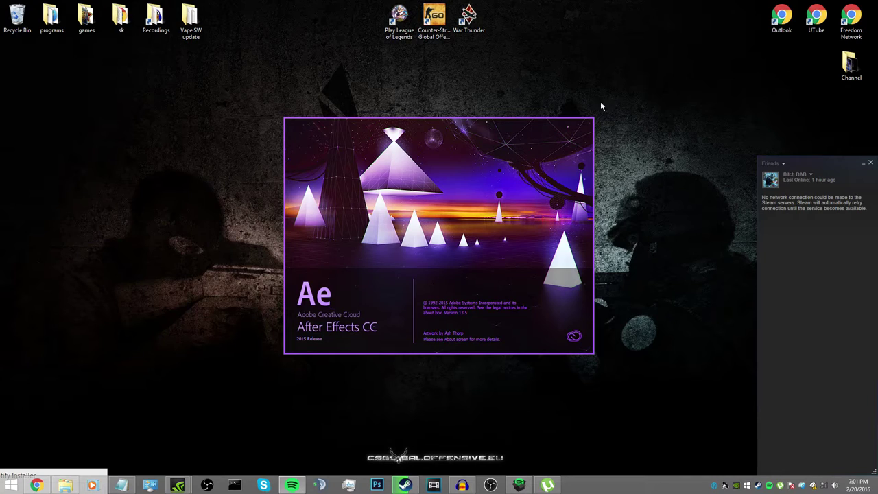
pyautogui.moveTo(642, 108); pyautogui.dragTo(306, 413)
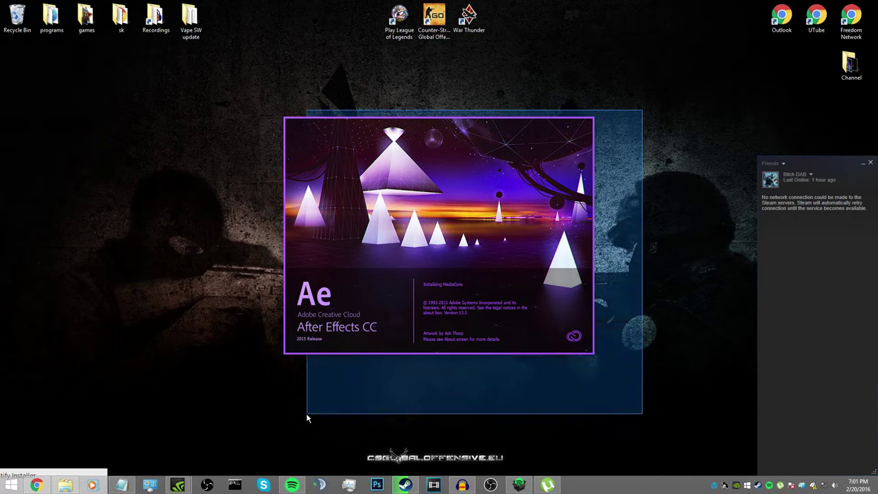
pyautogui.click(65, 485)
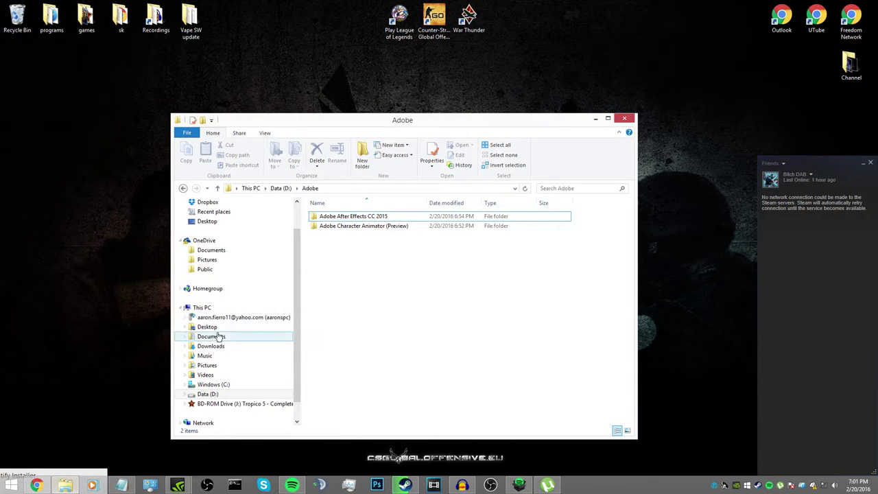
# Silence the QuickTime warning permanently, dismiss the disk cache warning, and close the Welcome screen.
pyautogui.click(223, 386)
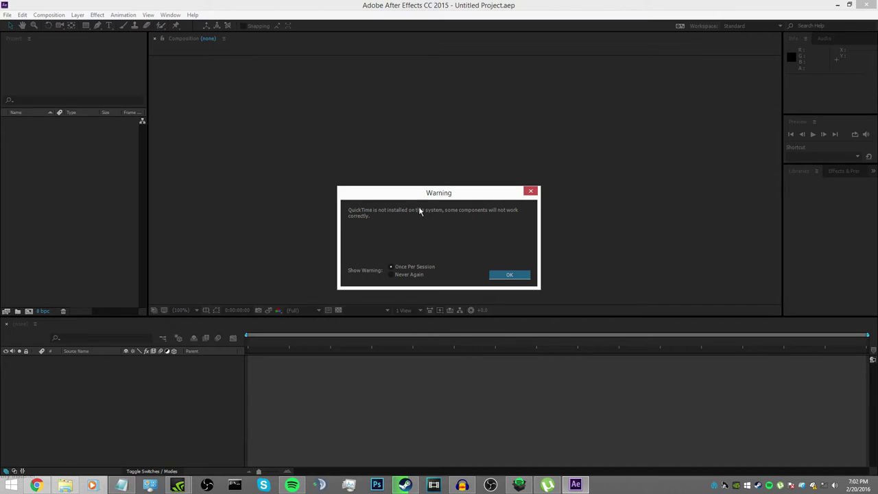
pyautogui.click(414, 274)
pyautogui.click(504, 274)
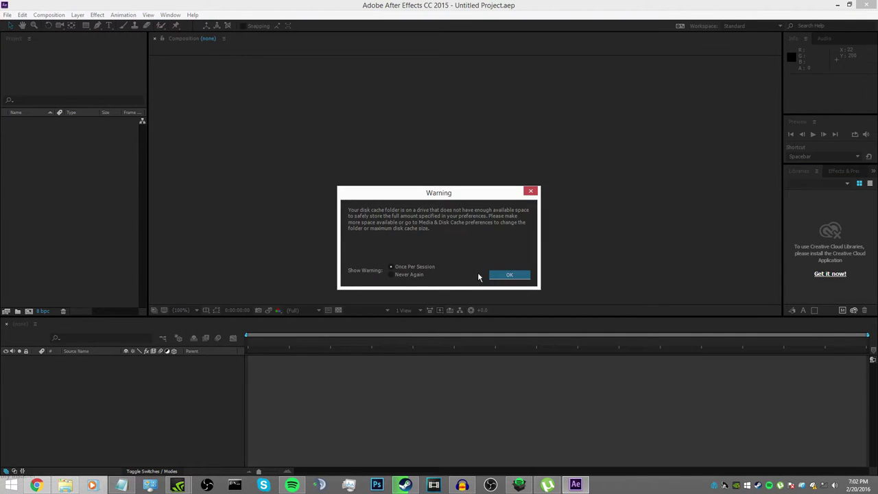
pyautogui.click(500, 276)
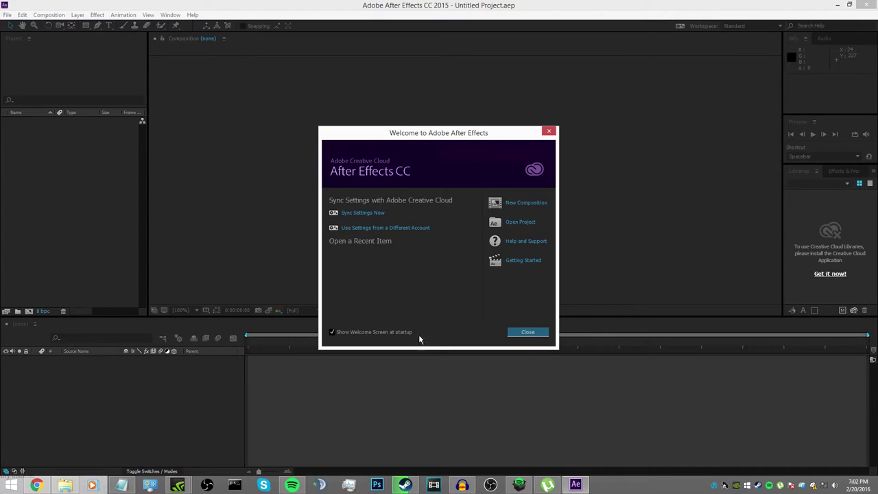
pyautogui.click(537, 334)
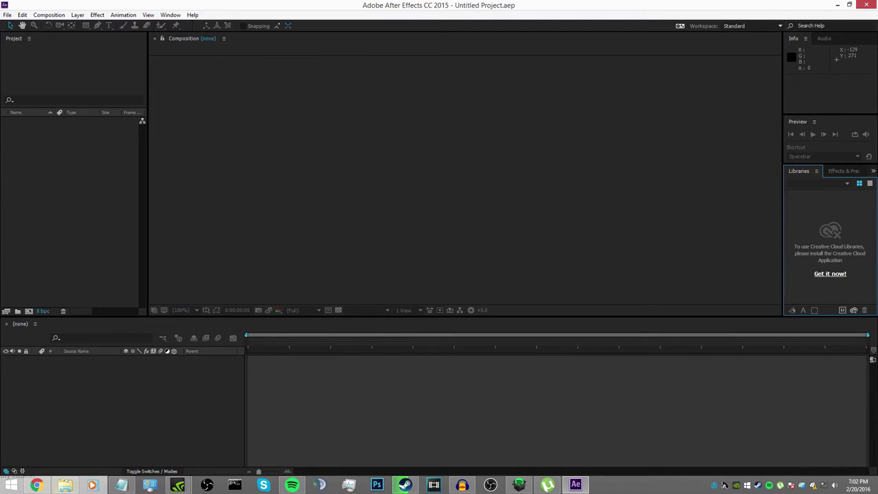
pyautogui.press('super+e')
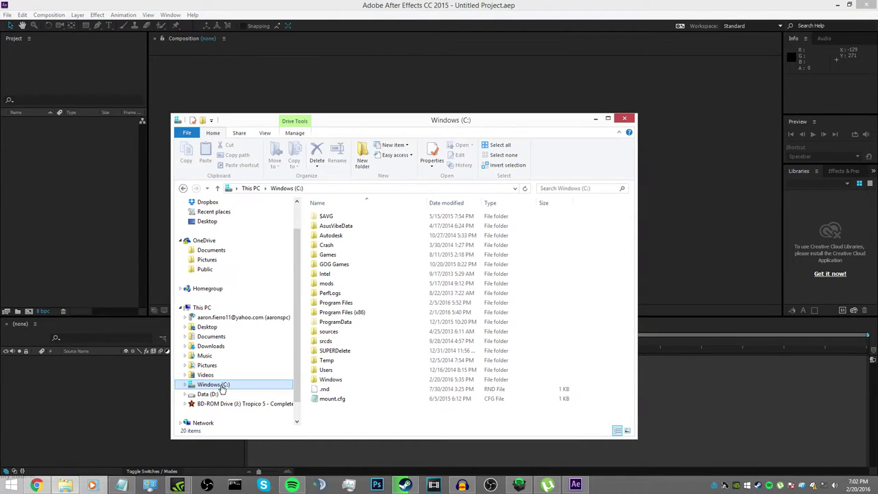
# Inspect C:\Program Files (x86)\Adobe, then return to the C drive listing.
pyautogui.doubleClick(362, 315)
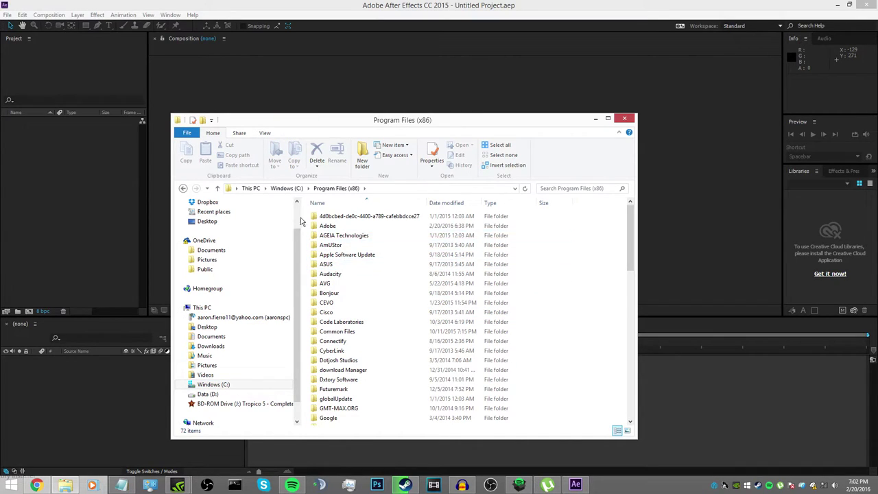
pyautogui.doubleClick(339, 226)
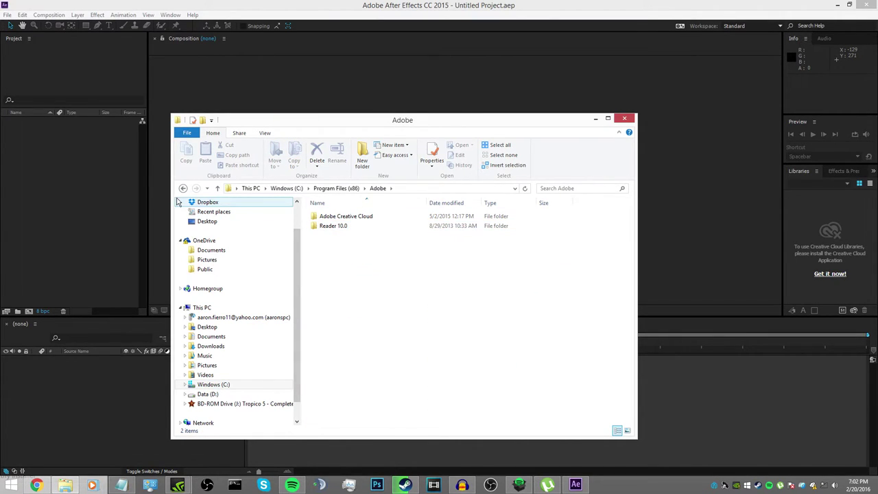
pyautogui.click(183, 189)
pyautogui.click(183, 189)
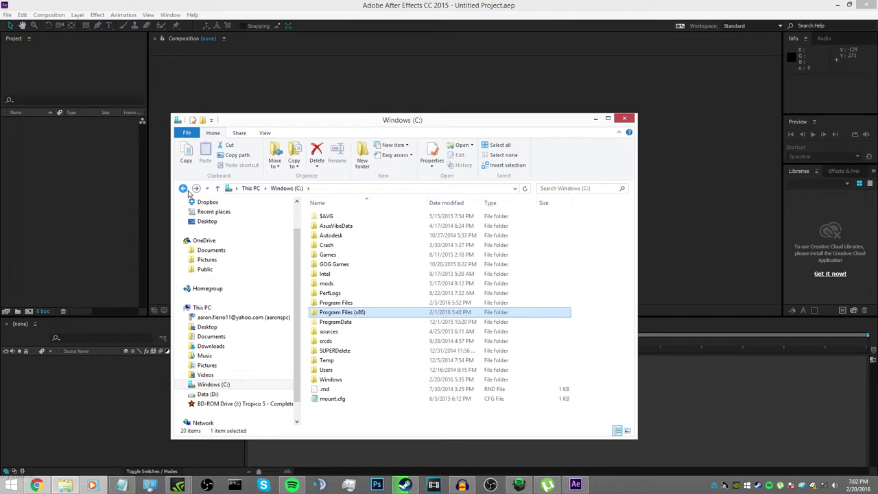
# Check D:\Adobe\Adobe After Effects CC 2015, return to the Data (D:) listing, and bring up µTorrent.
pyautogui.click(217, 395)
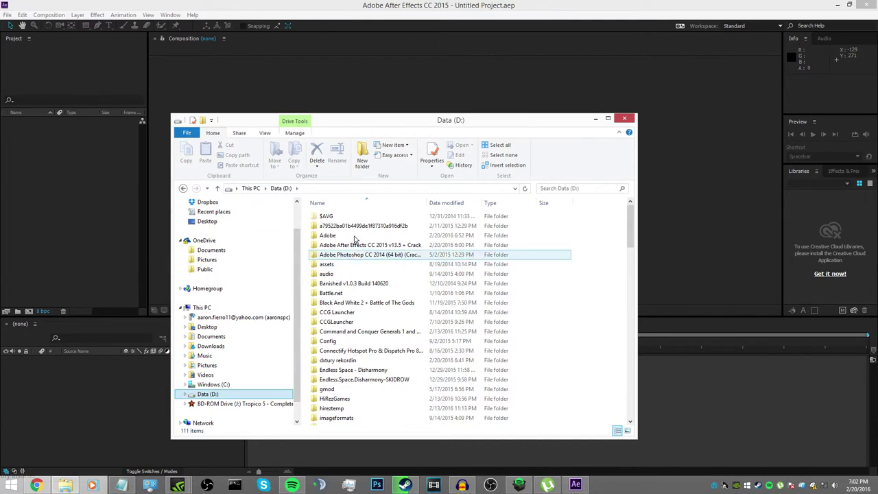
pyautogui.doubleClick(351, 235)
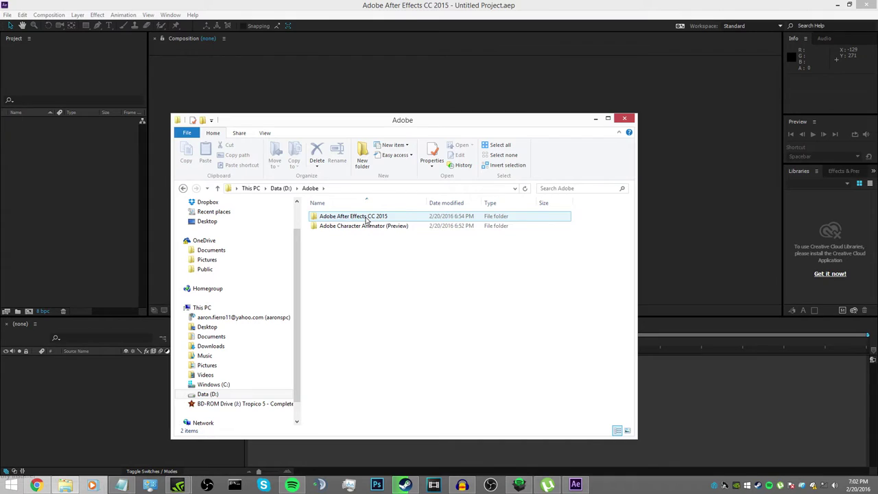
pyautogui.doubleClick(366, 218)
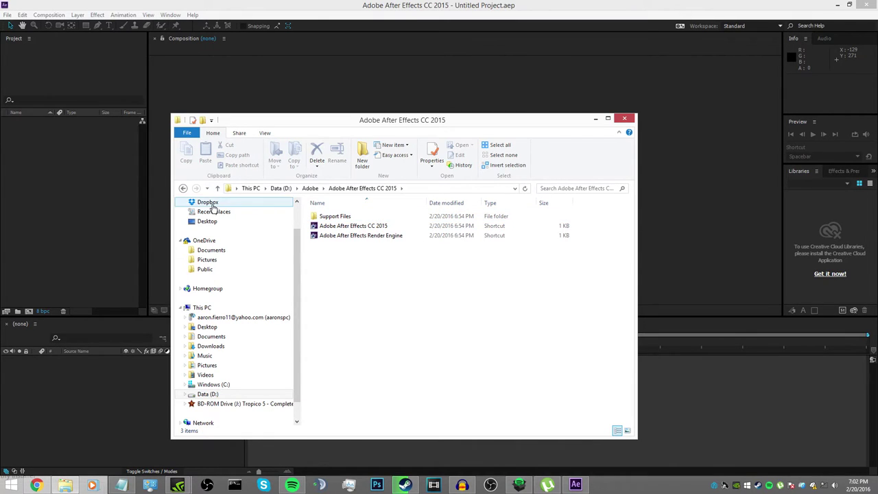
pyautogui.click(182, 188)
pyautogui.click(865, 6)
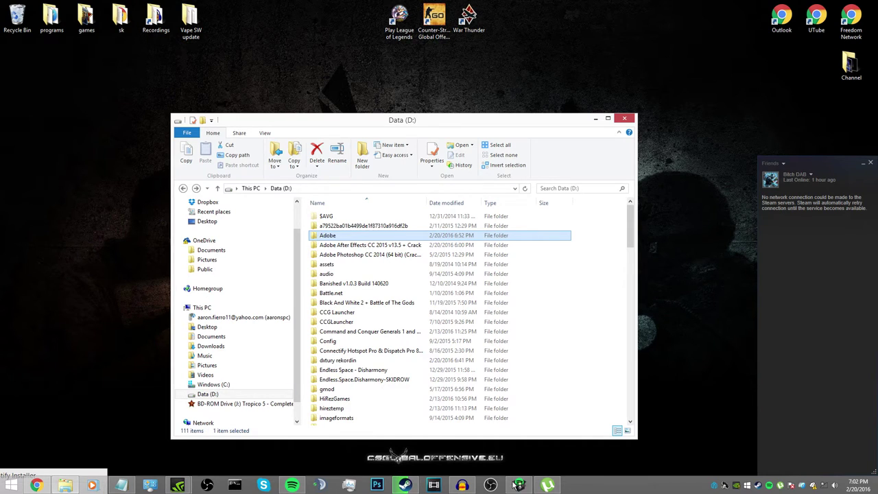
pyautogui.click(547, 485)
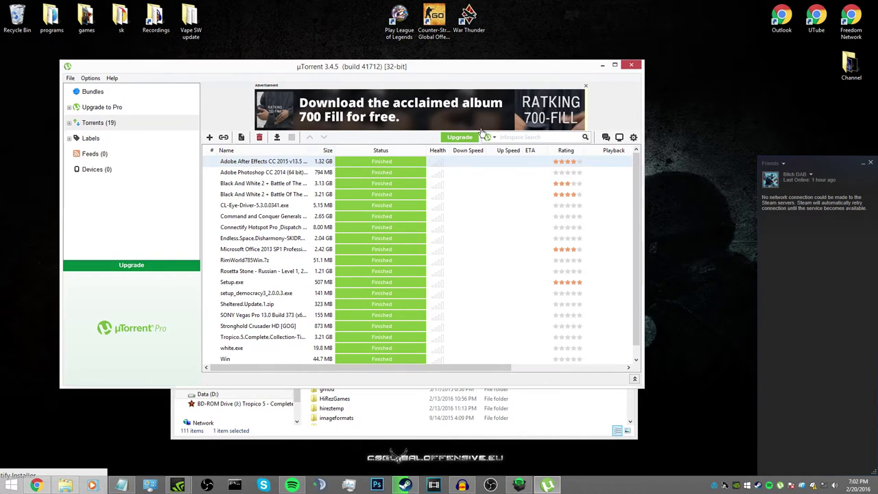
# Open the downloaded crack folder from µTorrent and snap it and the Data (D:) window side by side.
pyautogui.click(602, 65)
pyautogui.moveTo(486, 117); pyautogui.dragTo(2, 172)
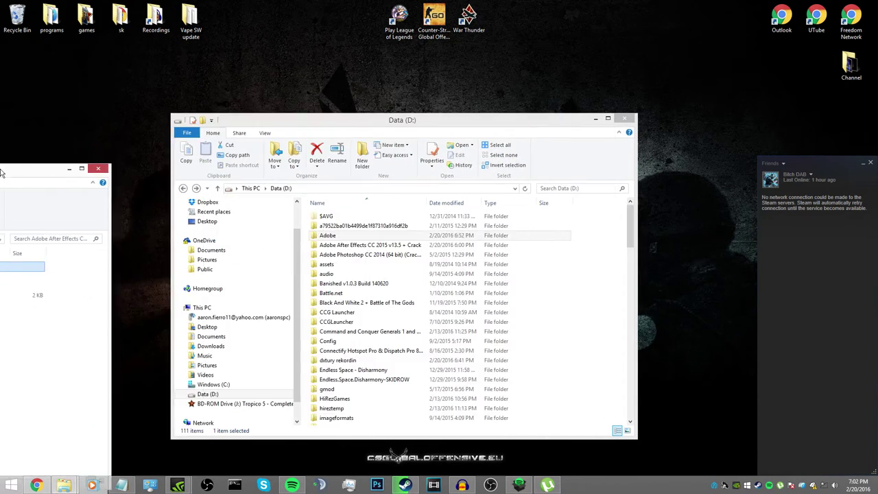
pyautogui.moveTo(481, 122); pyautogui.dragTo(876, 123)
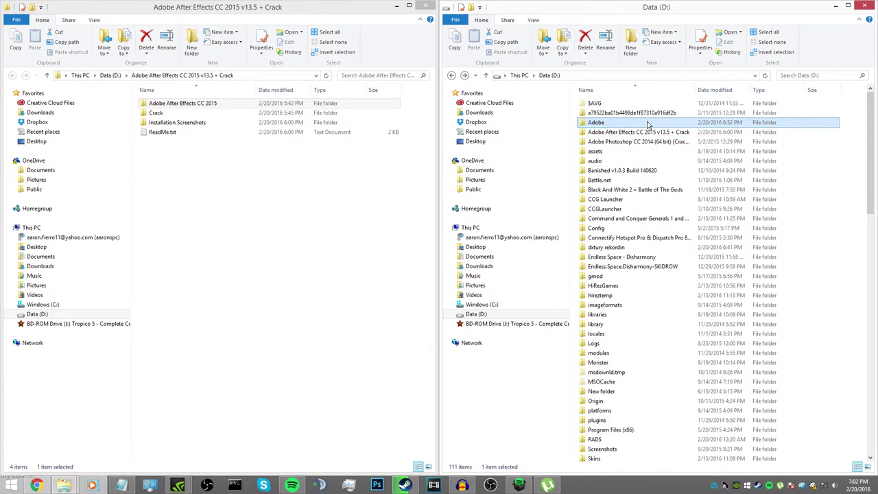
pyautogui.doubleClick(647, 124)
pyautogui.click(214, 105)
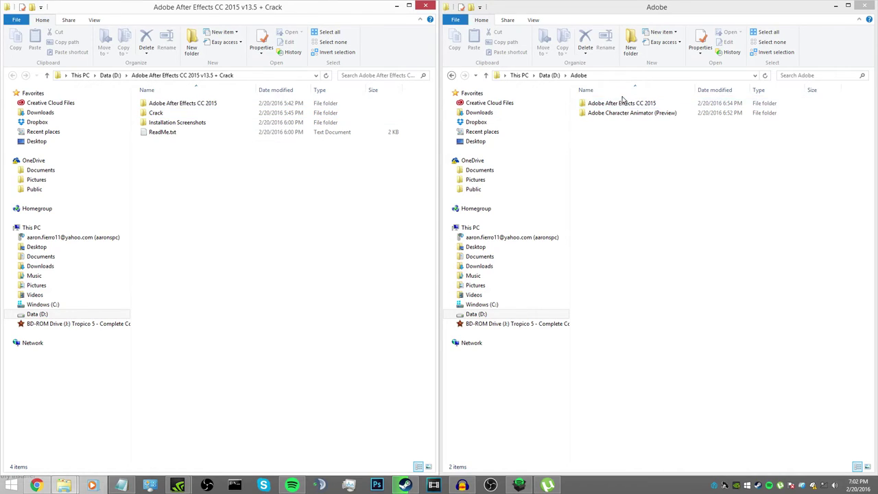
# Navigate the right window to D:\Adobe\Adobe After Effects CC 2015\Support Files.
pyautogui.click(645, 162)
pyautogui.click(550, 75)
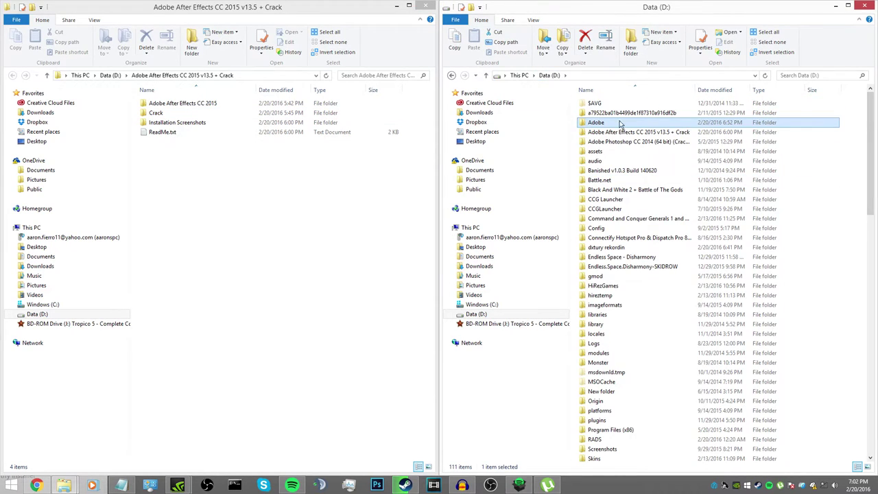
pyautogui.doubleClick(596, 122)
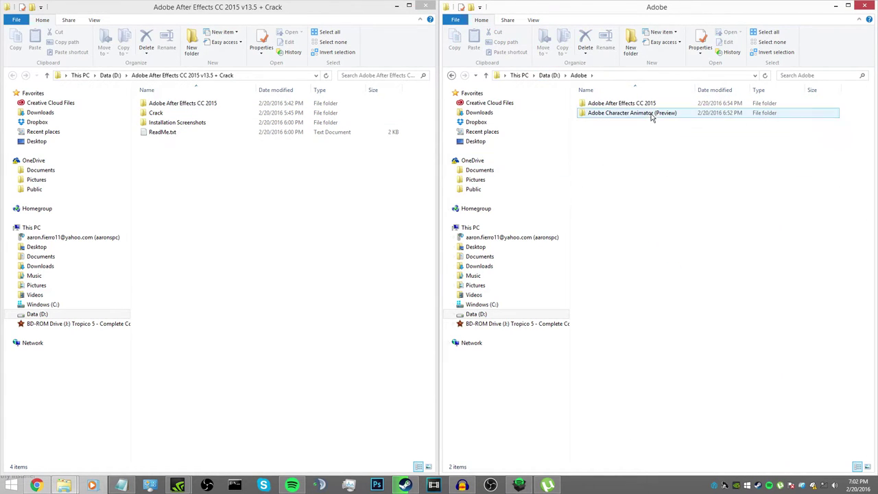
pyautogui.doubleClick(657, 104)
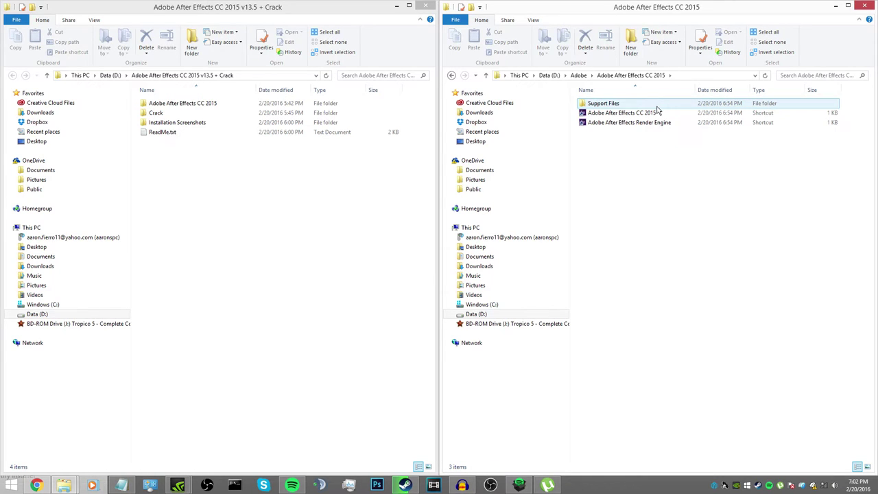
pyautogui.doubleClick(656, 105)
# Drag Crack\amtlib.dll into Support Files, replace the original, and close the download folder window.
pyautogui.click(311, 193)
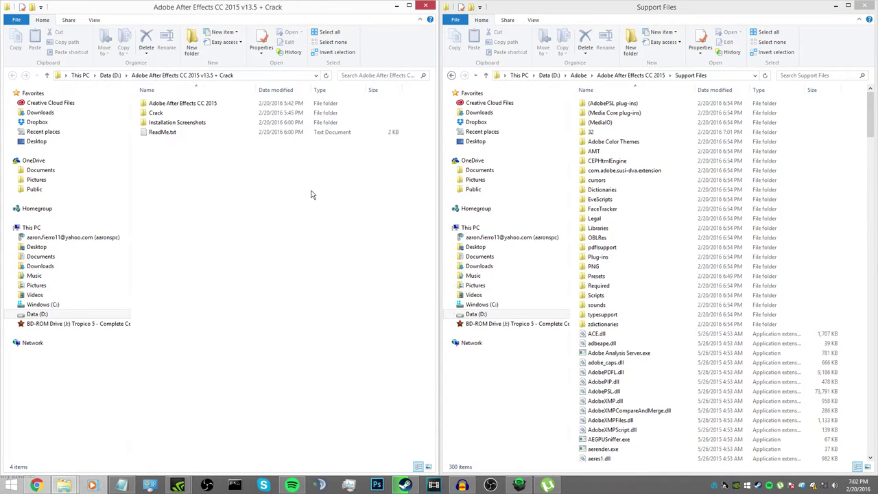
pyautogui.doubleClick(181, 112)
pyautogui.click(177, 103)
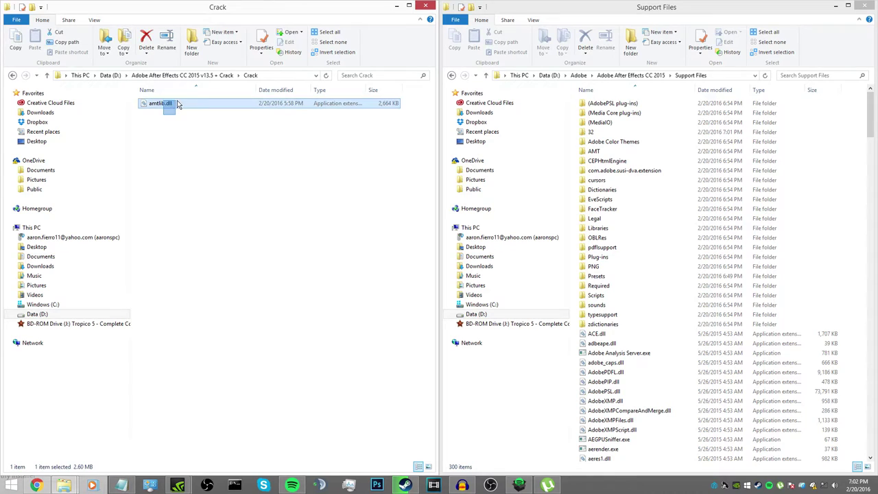
pyautogui.moveTo(177, 103); pyautogui.dragTo(567, 132)
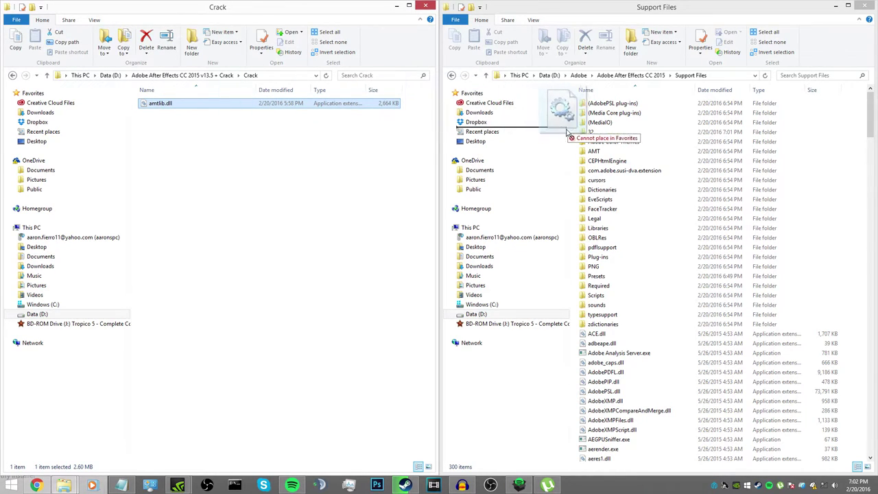
pyautogui.moveTo(566, 132)
pyautogui.mouseDown()
pyautogui.moveTo(705, 84)
pyautogui.moveTo(698, 77)
pyautogui.mouseUp()
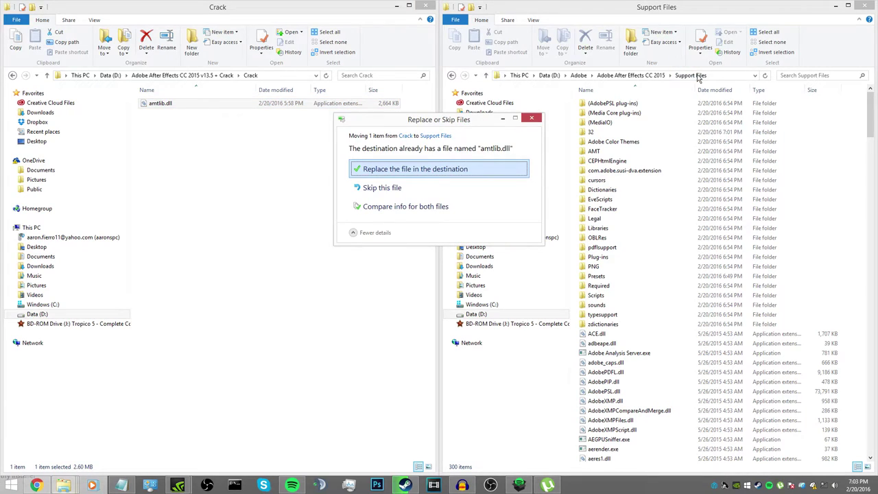
pyautogui.click(451, 171)
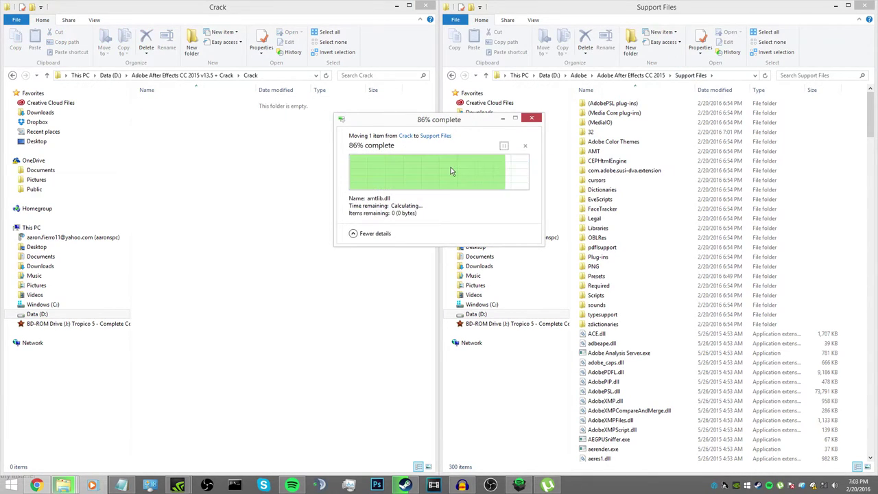
pyautogui.click(168, 74)
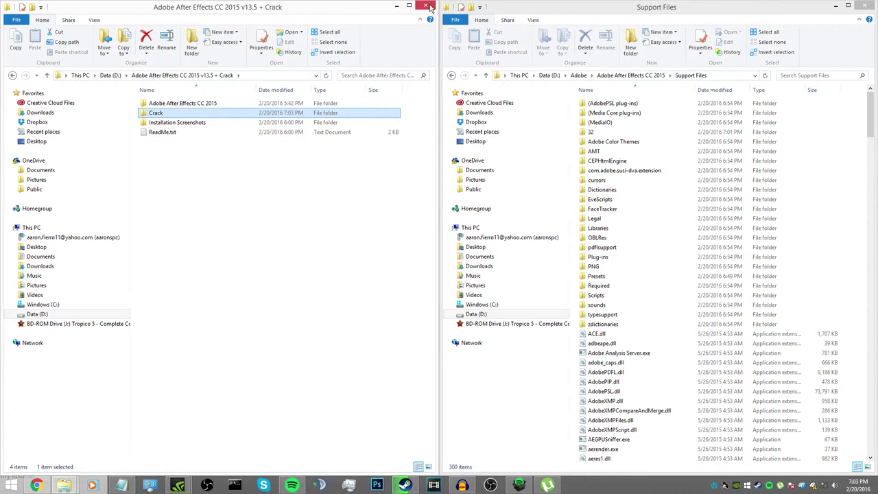
pyautogui.click(428, 7)
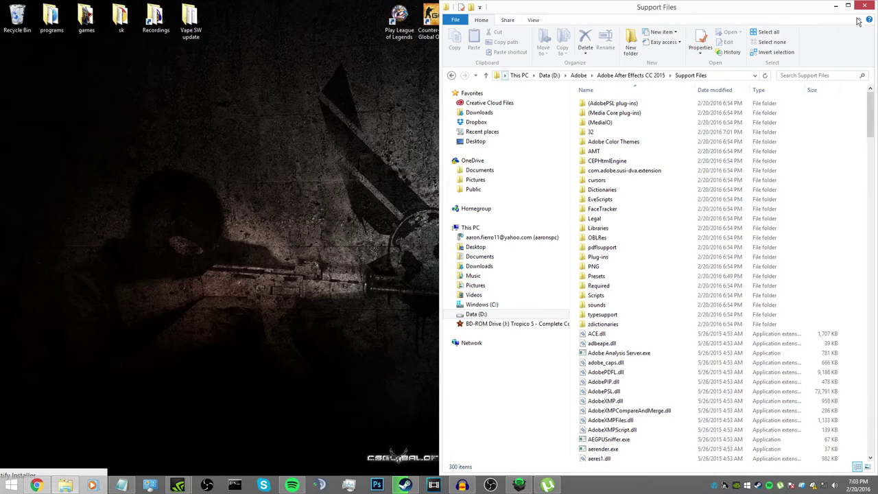
# Close Support Files and reopen D:\Adobe\Adobe After Effects CC 2015 in a new Explorer window.
pyautogui.click(863, 6)
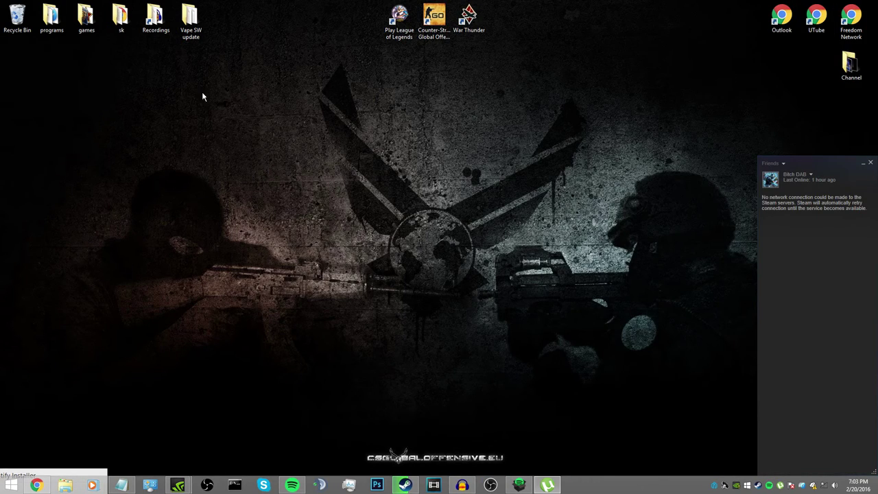
pyautogui.click(65, 485)
pyautogui.doubleClick(362, 339)
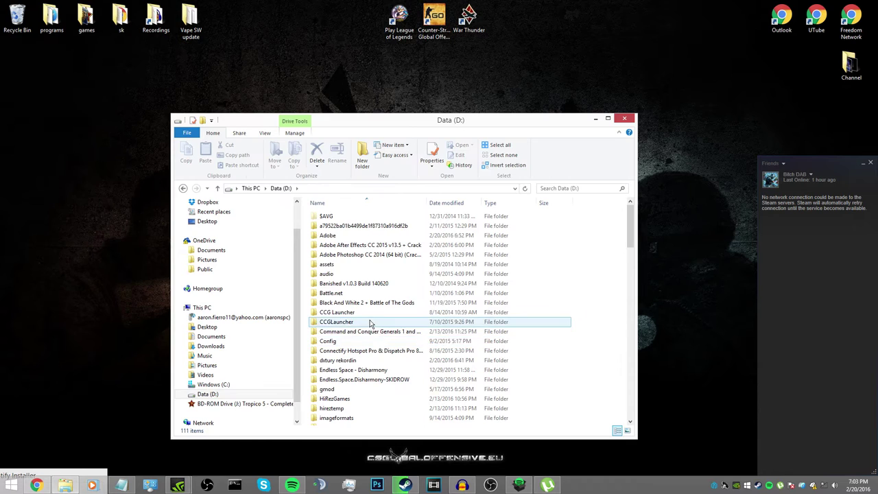
pyautogui.scroll(-5, 370, 288)
pyautogui.scroll(-5, 369, 322)
pyautogui.scroll(-12, 368, 325)
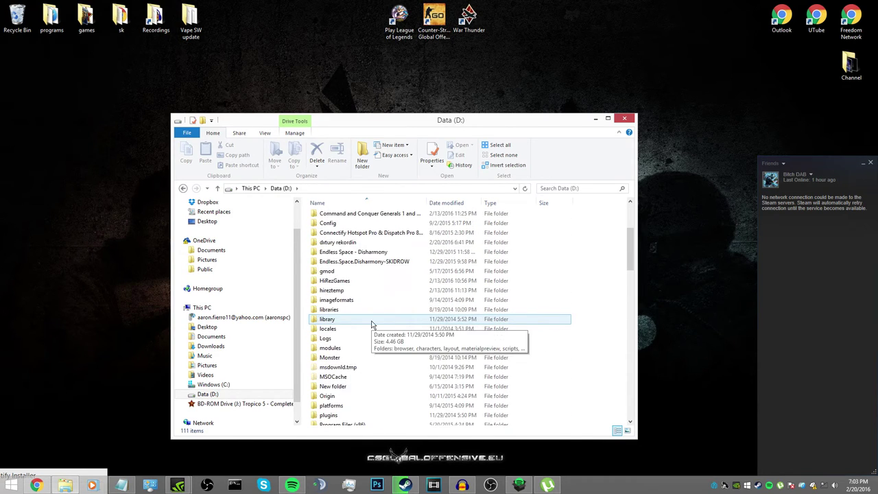
pyautogui.scroll(5, 369, 322)
pyautogui.doubleClick(355, 236)
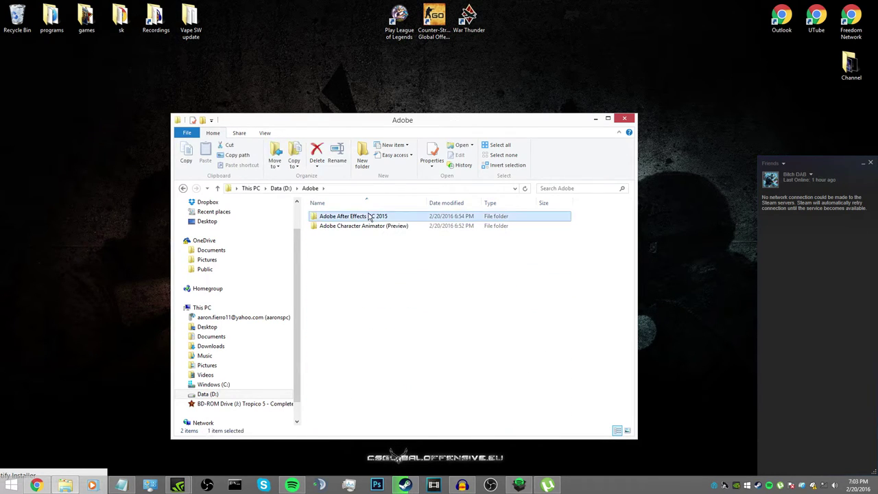
pyautogui.doubleClick(365, 216)
# Launch After Effects from its shortcut, dismissing the QuickTime and disk cache warnings and the welcome screen.
pyautogui.doubleClick(421, 228)
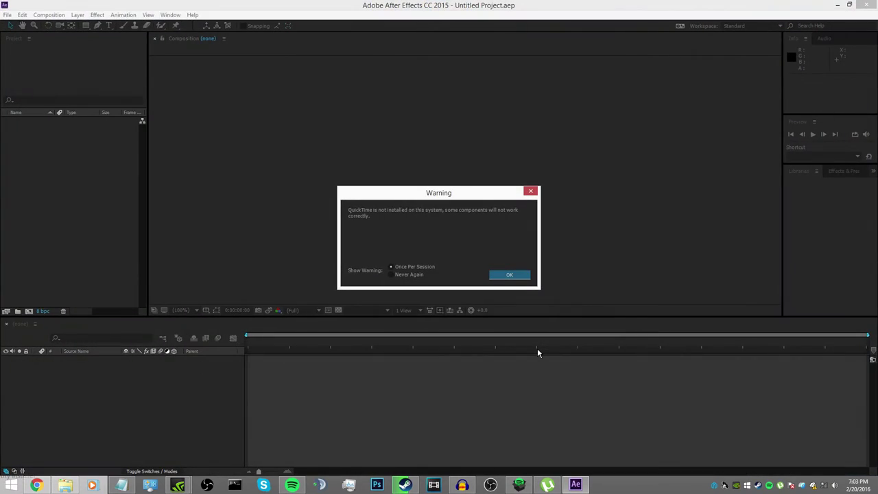
pyautogui.click(531, 191)
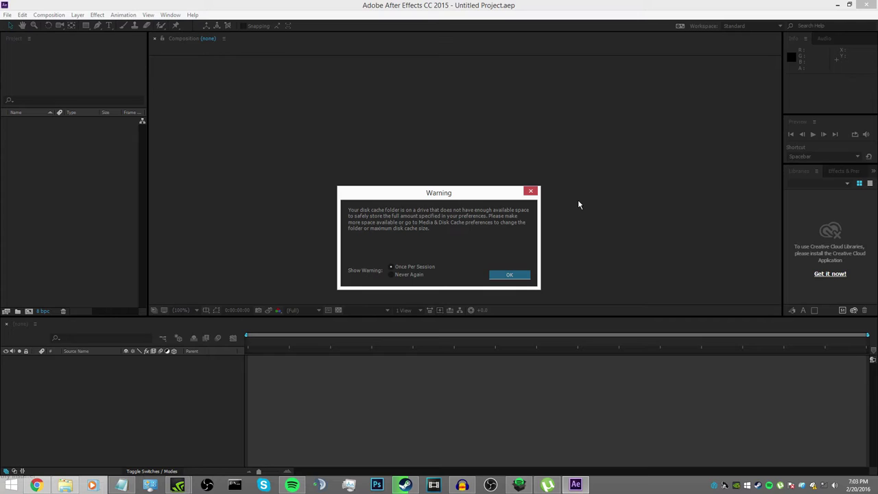
pyautogui.click(530, 191)
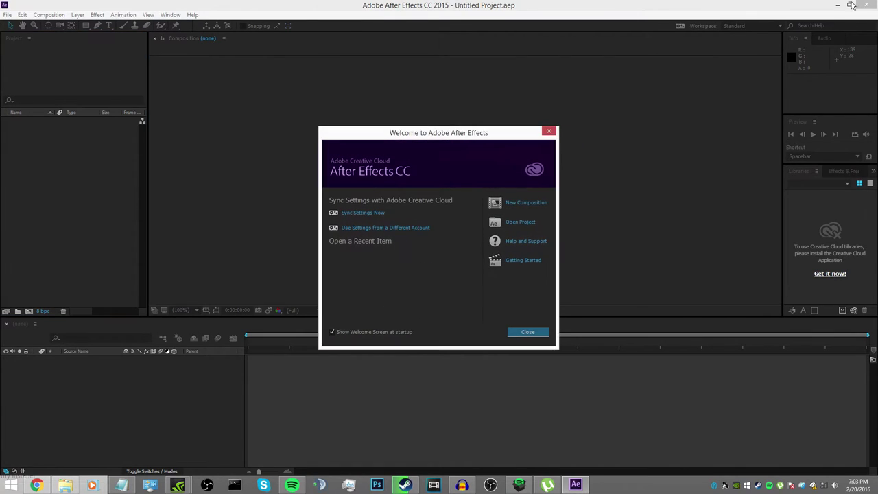
pyautogui.click(552, 130)
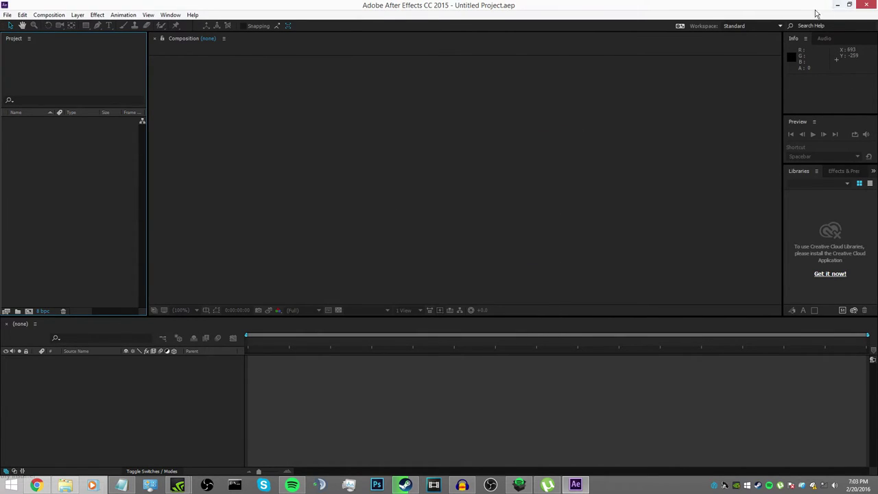
# Minimize and restore After Effects, open and close the File menu, then open the shortcut's options.
pyautogui.click(837, 4)
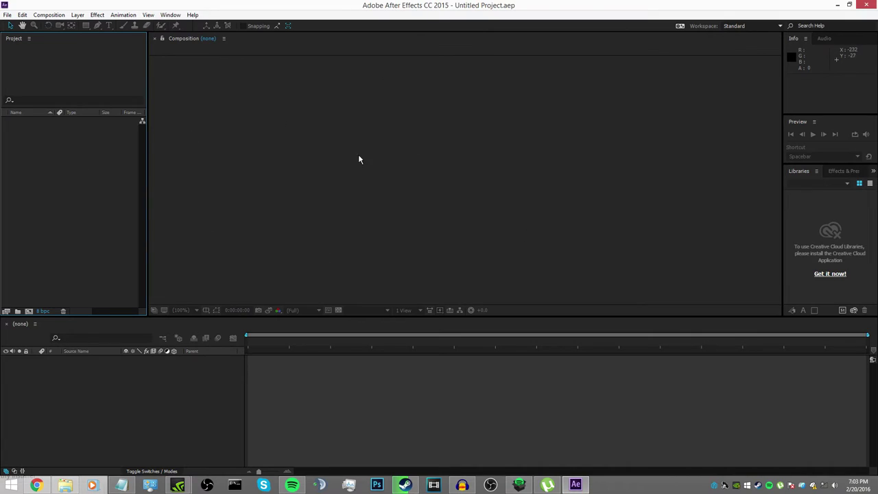
pyautogui.click(352, 124)
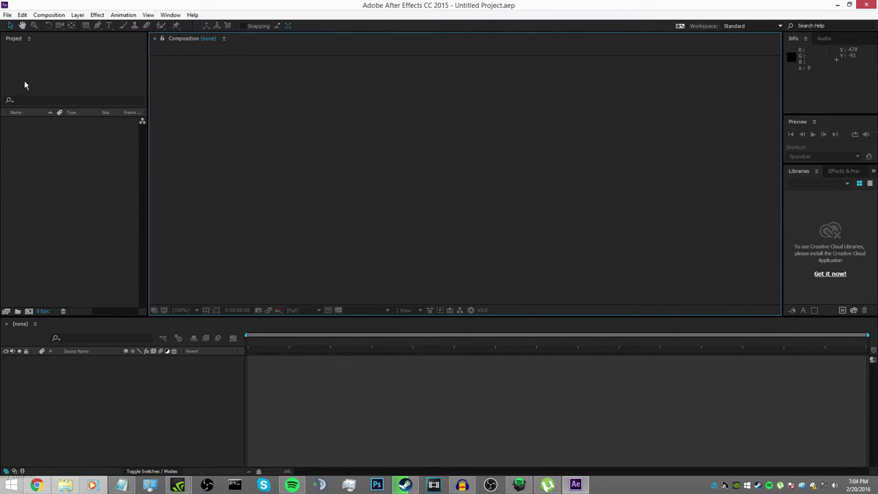
pyautogui.click(7, 14)
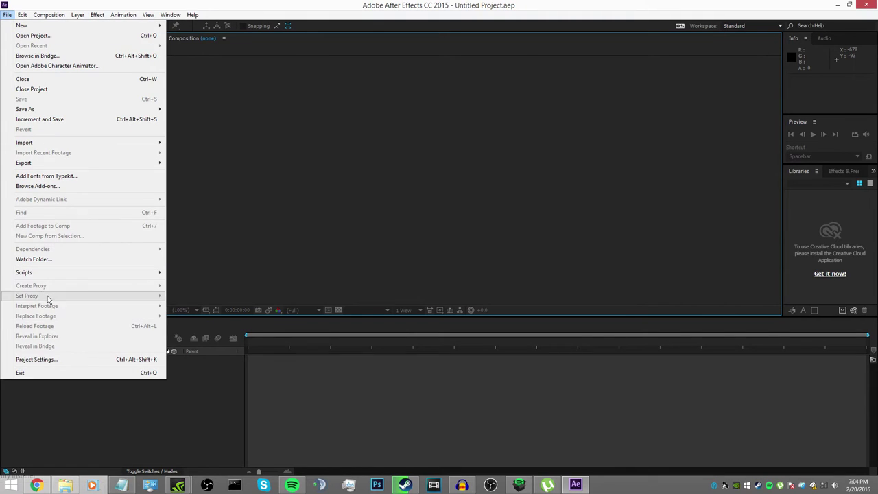
pyautogui.click(82, 404)
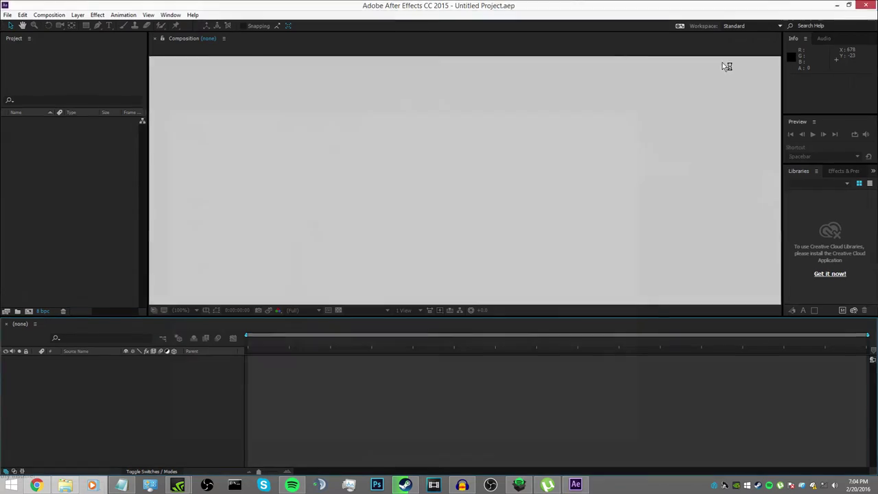
pyautogui.rightClick(353, 227)
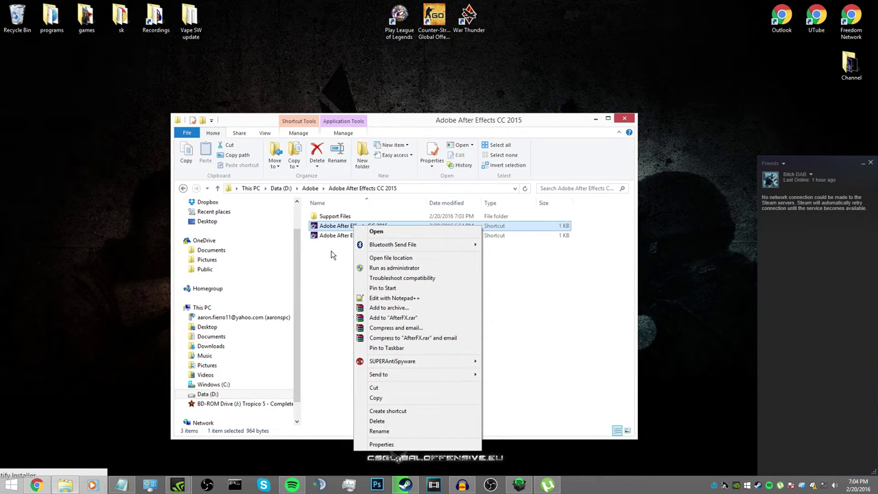
# Create an After Effects shortcut, place it in the desktop's top row beside Vape SW update, and close Explorer.
pyautogui.click(433, 411)
pyautogui.moveTo(395, 237); pyautogui.dragTo(100, 112)
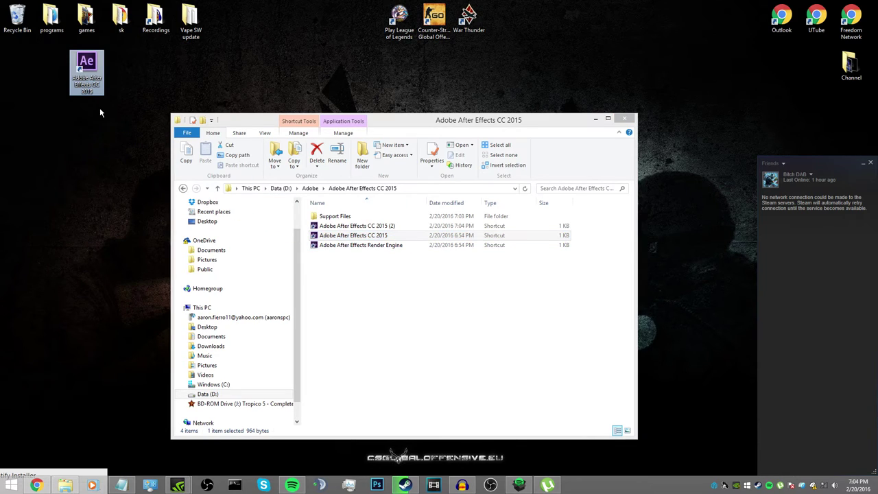
pyautogui.moveTo(87, 72); pyautogui.dragTo(226, 26)
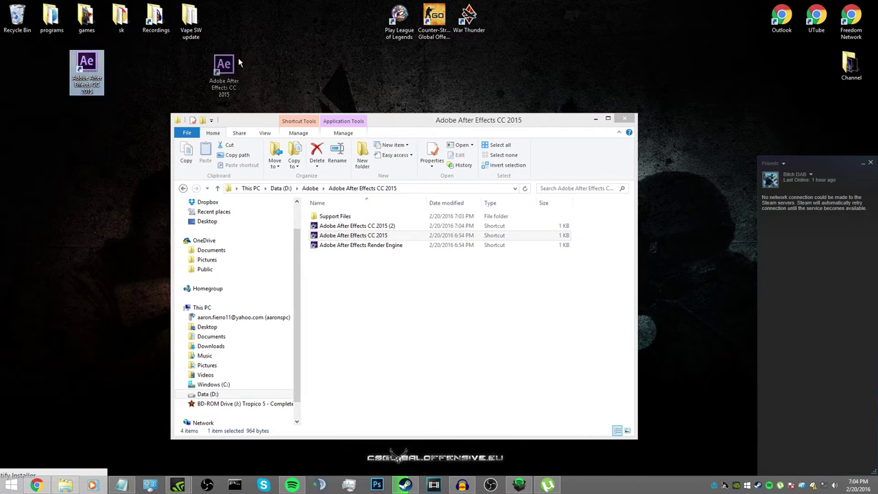
pyautogui.click(624, 120)
# Test-launch After Effects from the desktop shortcut, check the Wi-Fi list, dismiss the QuickTime warning, and close it.
pyautogui.doubleClick(226, 24)
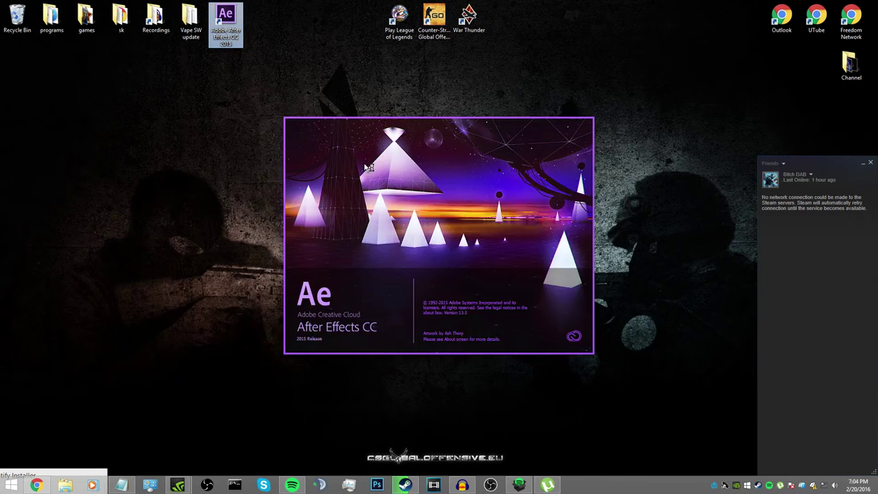
pyautogui.click(828, 489)
pyautogui.click(839, 99)
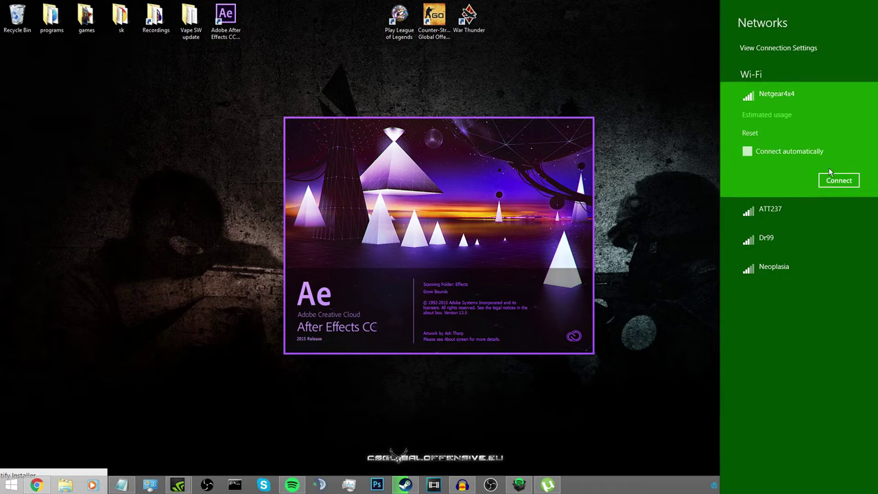
pyautogui.click(588, 89)
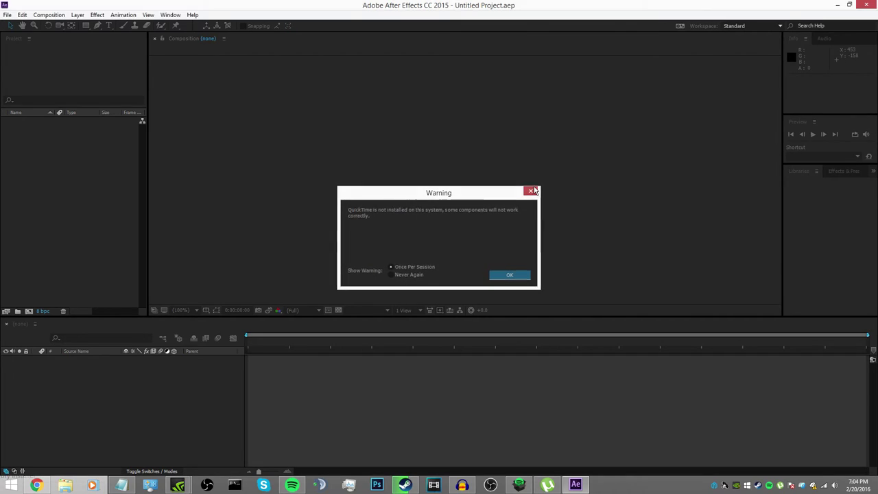
pyautogui.click(534, 191)
pyautogui.click(863, 5)
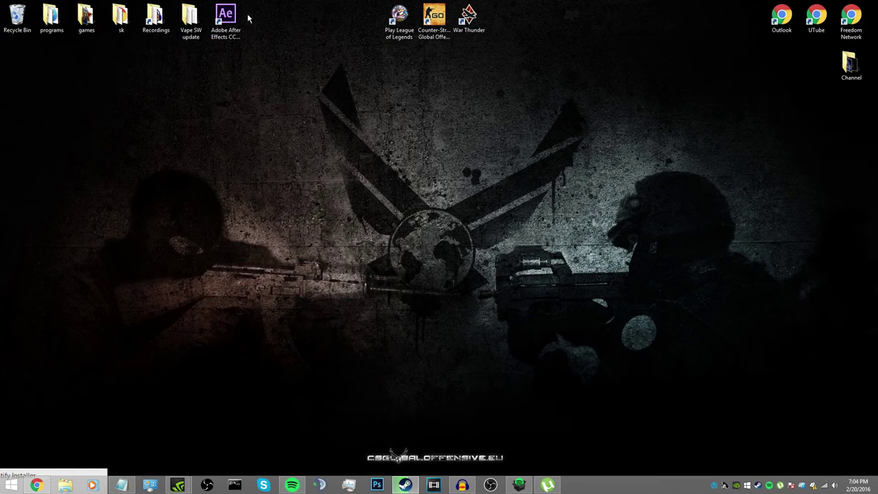
# Relaunch After Effects, dismiss its warnings and welcome screen, close it, and bring up ReadMe.txt.
pyautogui.doubleClick(225, 17)
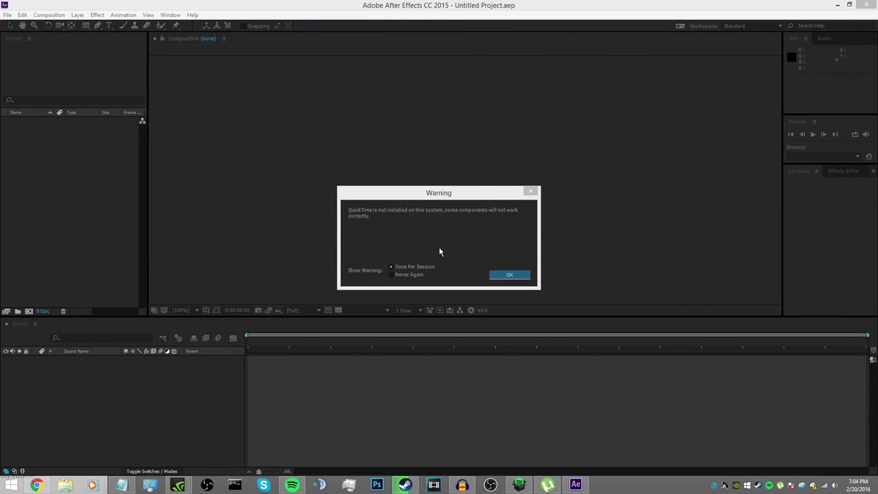
pyautogui.click(525, 194)
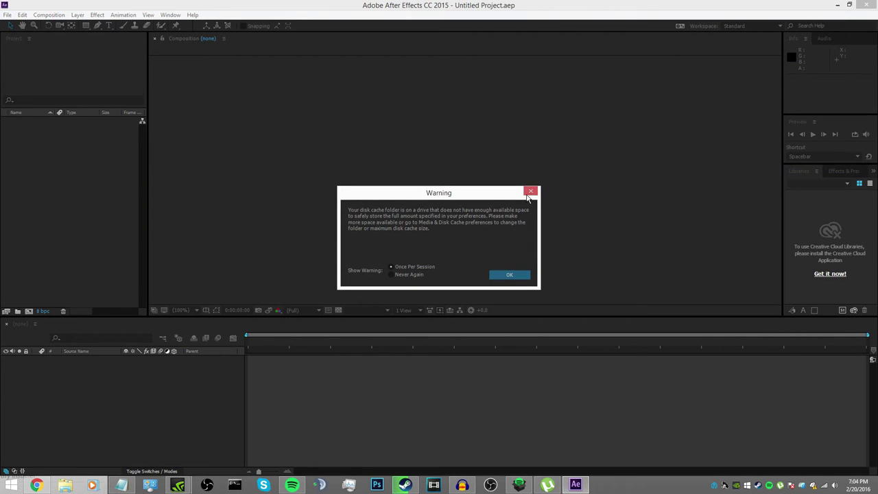
pyautogui.click(529, 192)
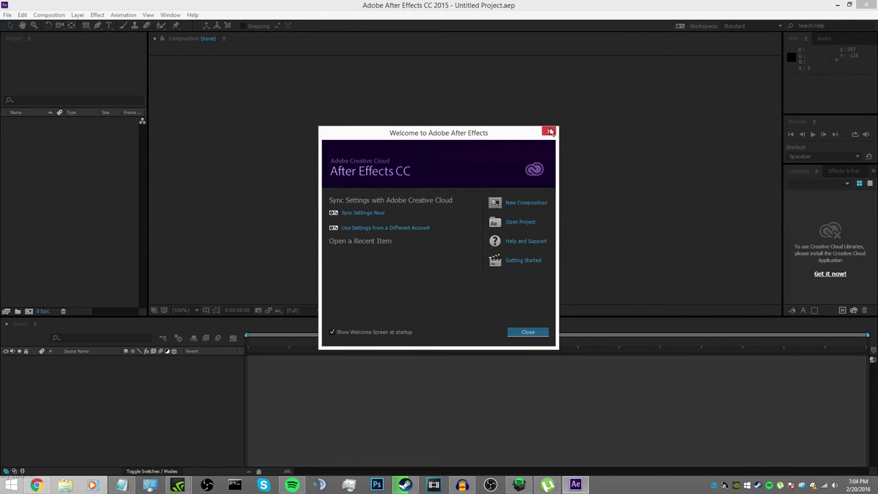
pyautogui.click(550, 131)
pyautogui.click(869, 6)
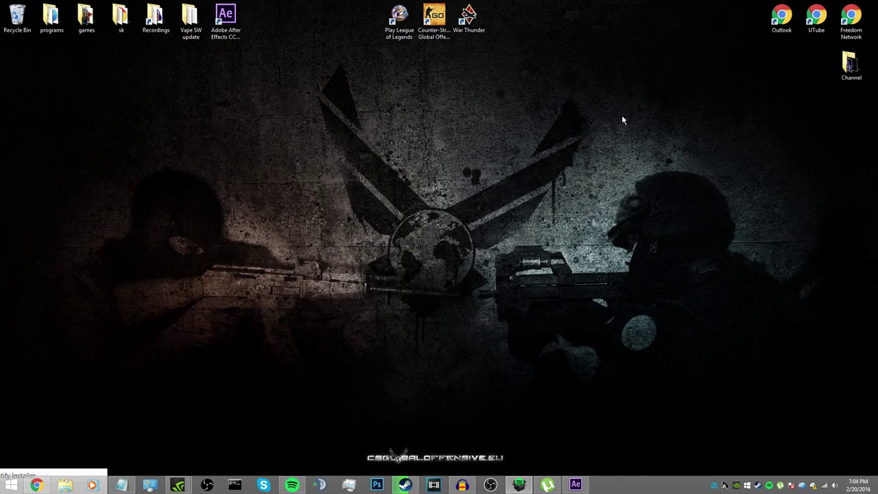
pyautogui.moveTo(622, 114)
pyautogui.mouseDown()
pyautogui.moveTo(242, 369)
pyautogui.moveTo(552, 116)
pyautogui.mouseUp()
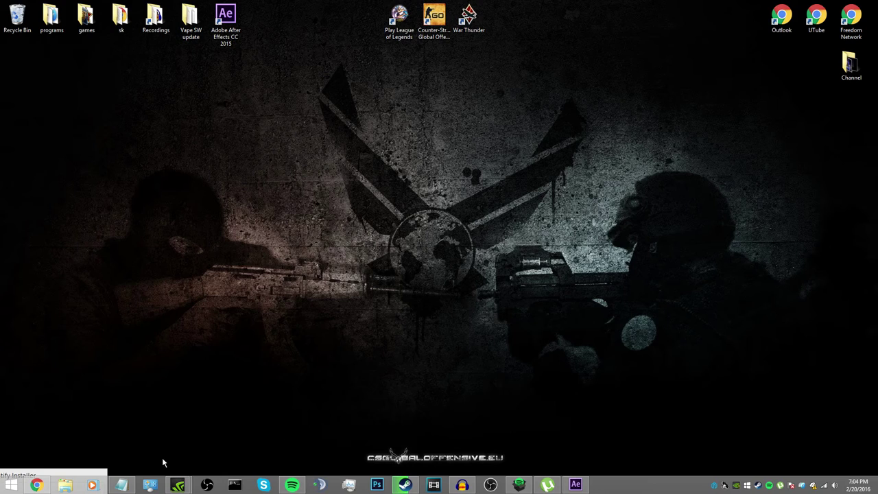
pyautogui.click(131, 485)
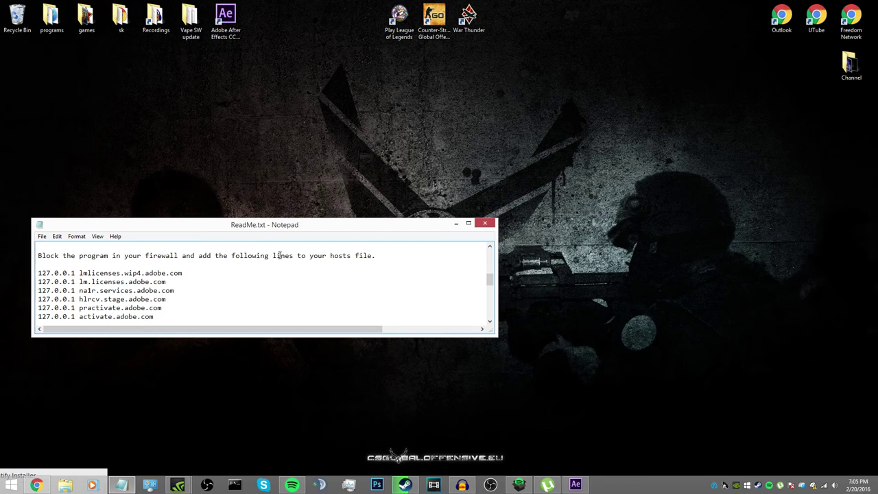
# Review the hosts-file entries in ReadMe.txt, briefly selecting the first entry line.
pyautogui.moveTo(201, 272); pyautogui.dragTo(39, 273)
pyautogui.click(215, 280)
pyautogui.moveTo(192, 124); pyautogui.dragTo(350, 381)
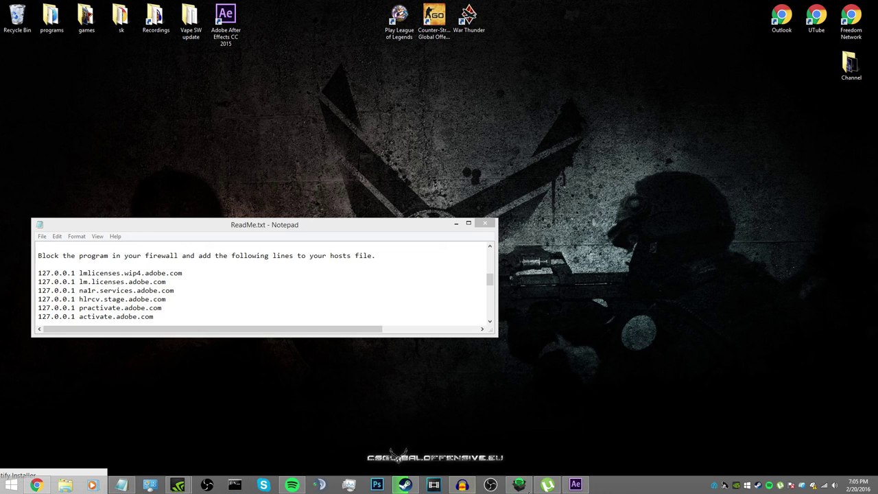
# Briefly bring up µTorrent, hide it again, and return focus to the ReadMe window.
pyautogui.click(548, 484)
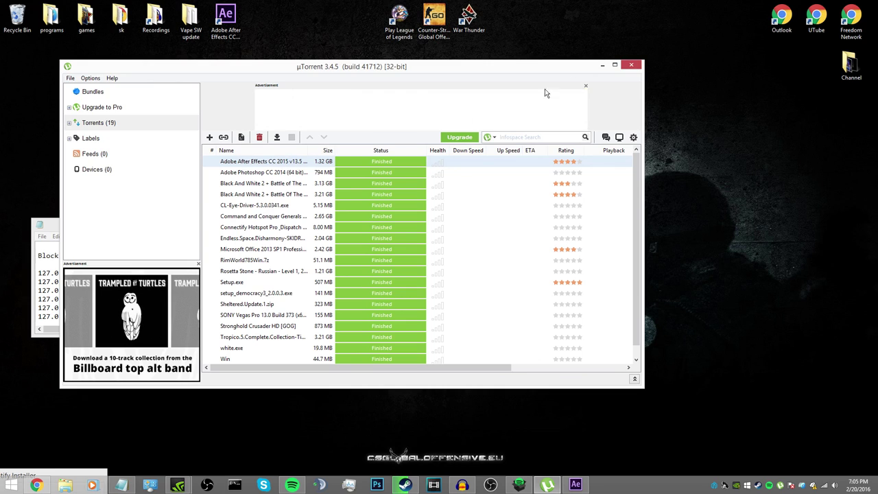
pyautogui.click(602, 64)
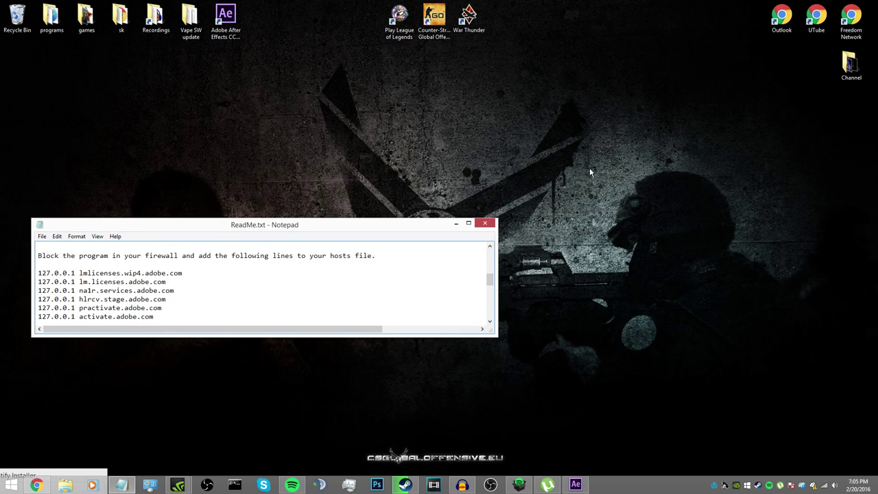
pyautogui.moveTo(589, 168); pyautogui.dragTo(6, 406)
pyautogui.click(466, 322)
pyautogui.click(508, 324)
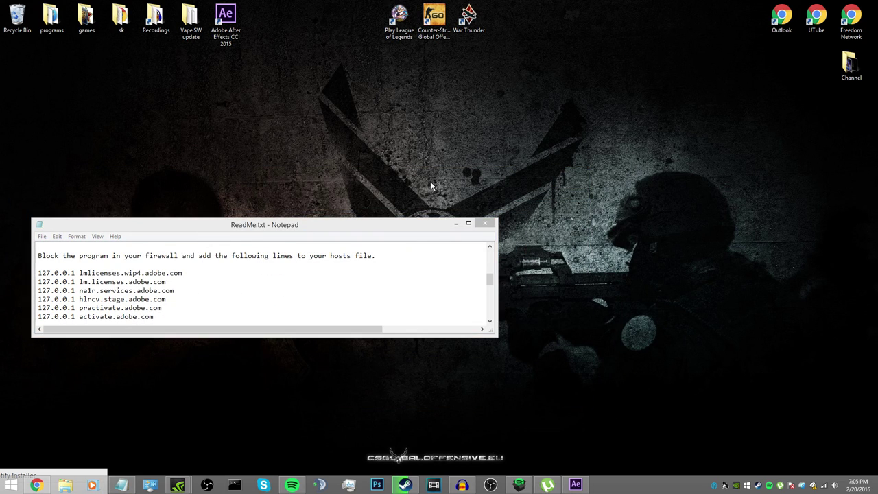